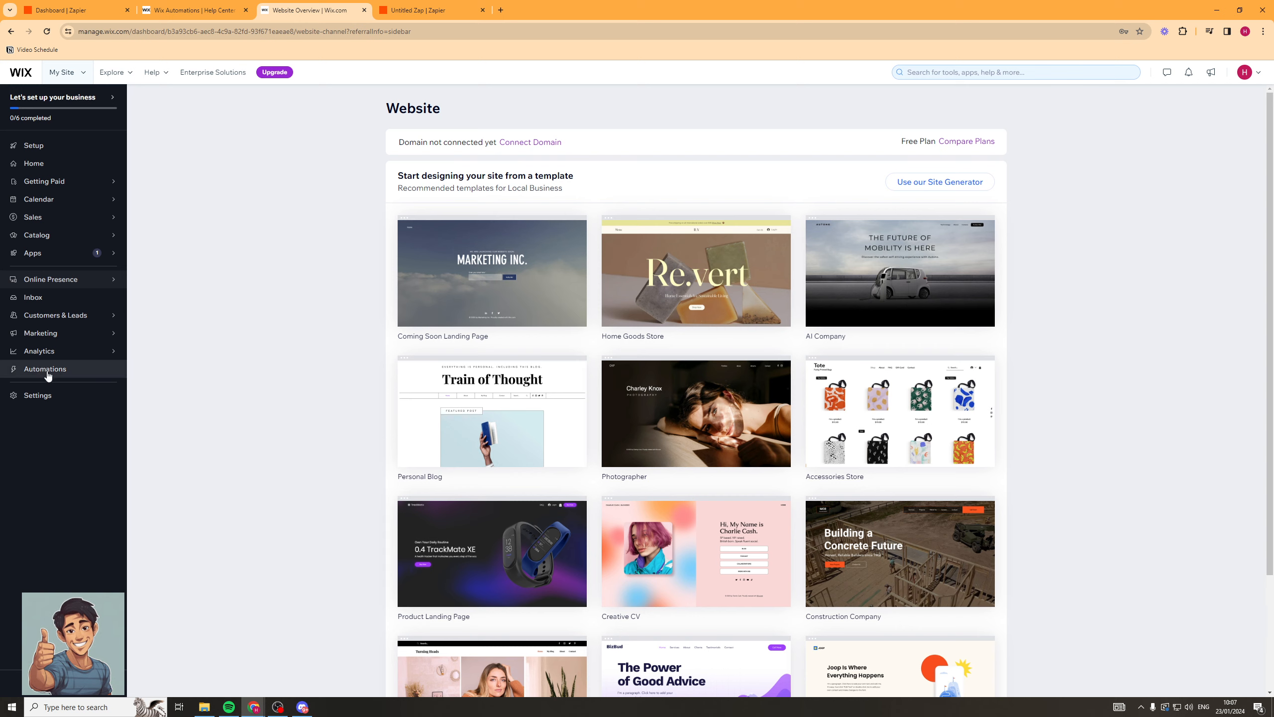
Start a new automation from scratch in the site's Automations section
{"action": "left_click", "coordinate": [58, 374]}
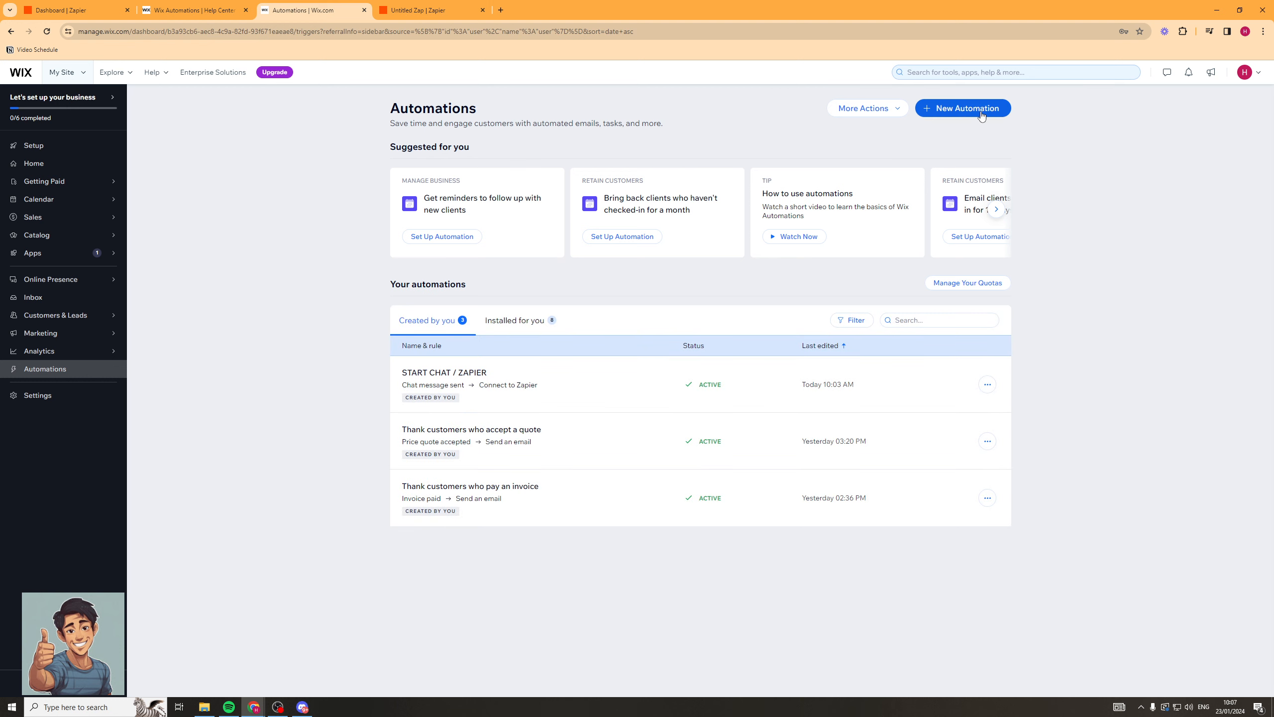
{"action": "left_click", "coordinate": [960, 111]}
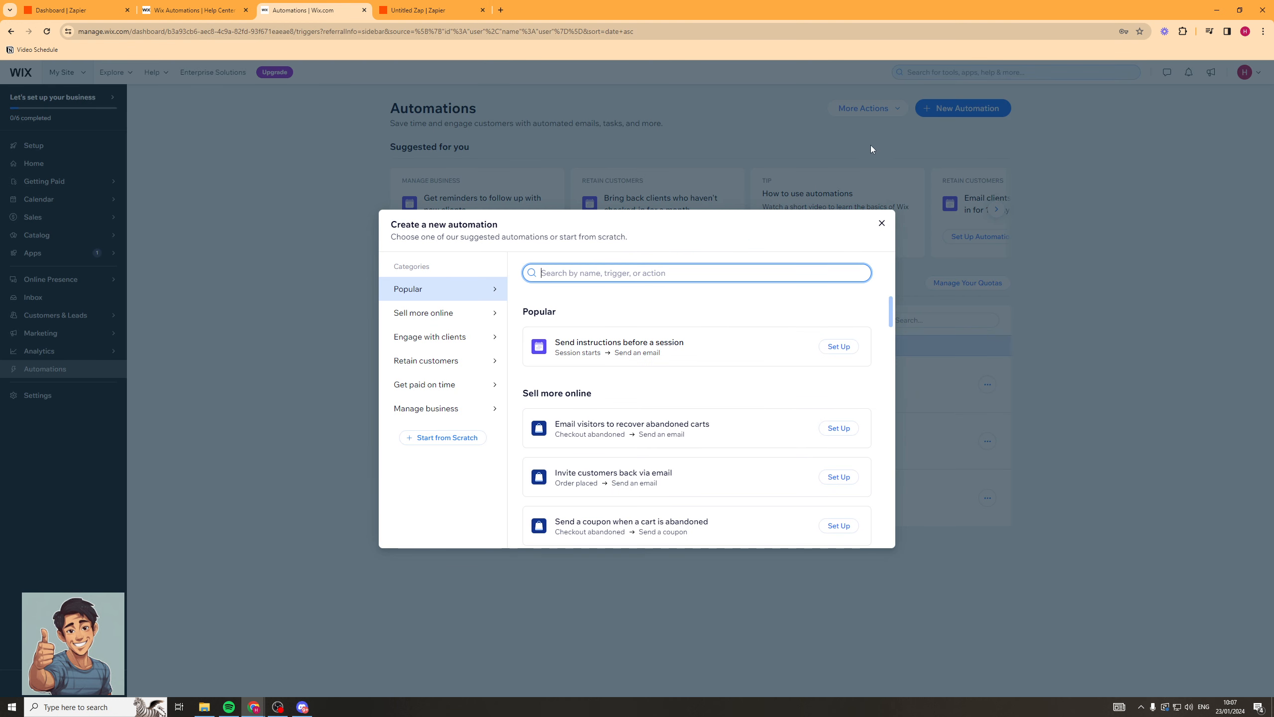
{"action": "left_click", "coordinate": [461, 442]}
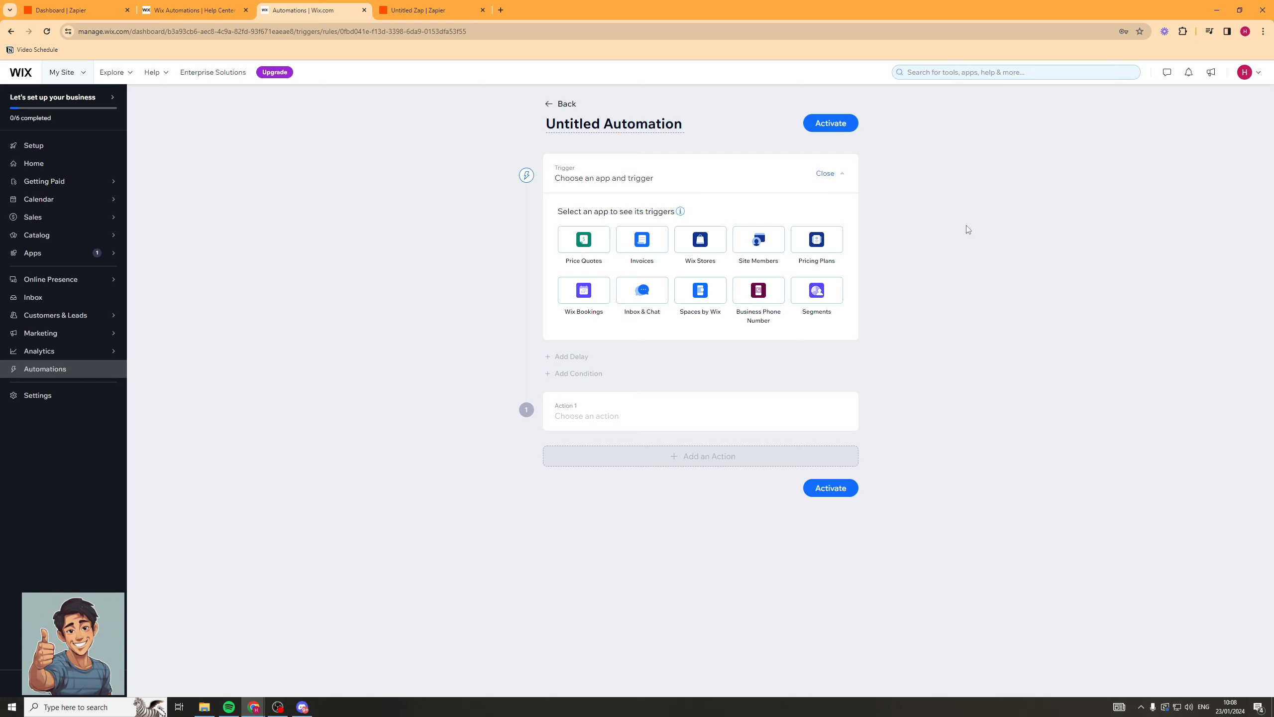
Set the automation's trigger to the Site Members event "Visitor signs up to your site"
{"action": "left_click", "coordinate": [759, 240]}
{"action": "scroll", "coordinate": [932, 384], "scroll_direction": "down", "scroll_amount": 1}
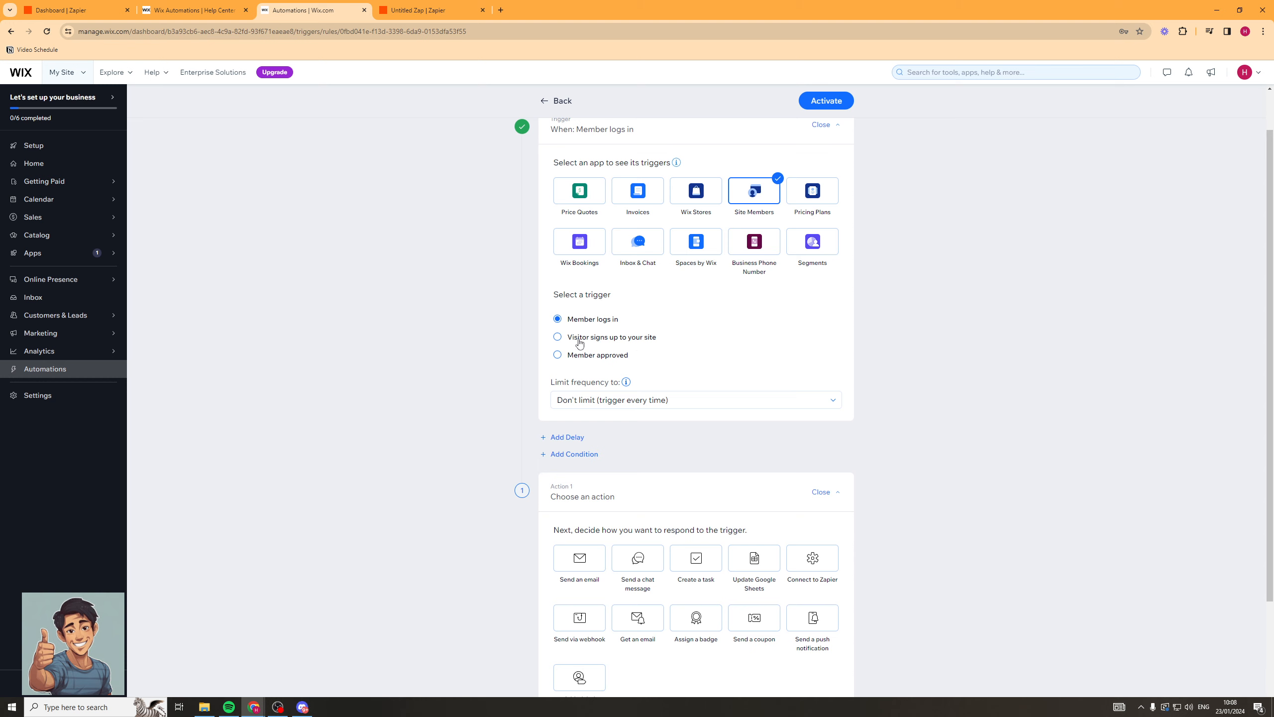
{"action": "left_click", "coordinate": [558, 337]}
{"action": "scroll", "coordinate": [904, 310], "scroll_direction": "down", "scroll_amount": 2}
{"action": "scroll", "coordinate": [876, 341], "scroll_direction": "up", "scroll_amount": 3}
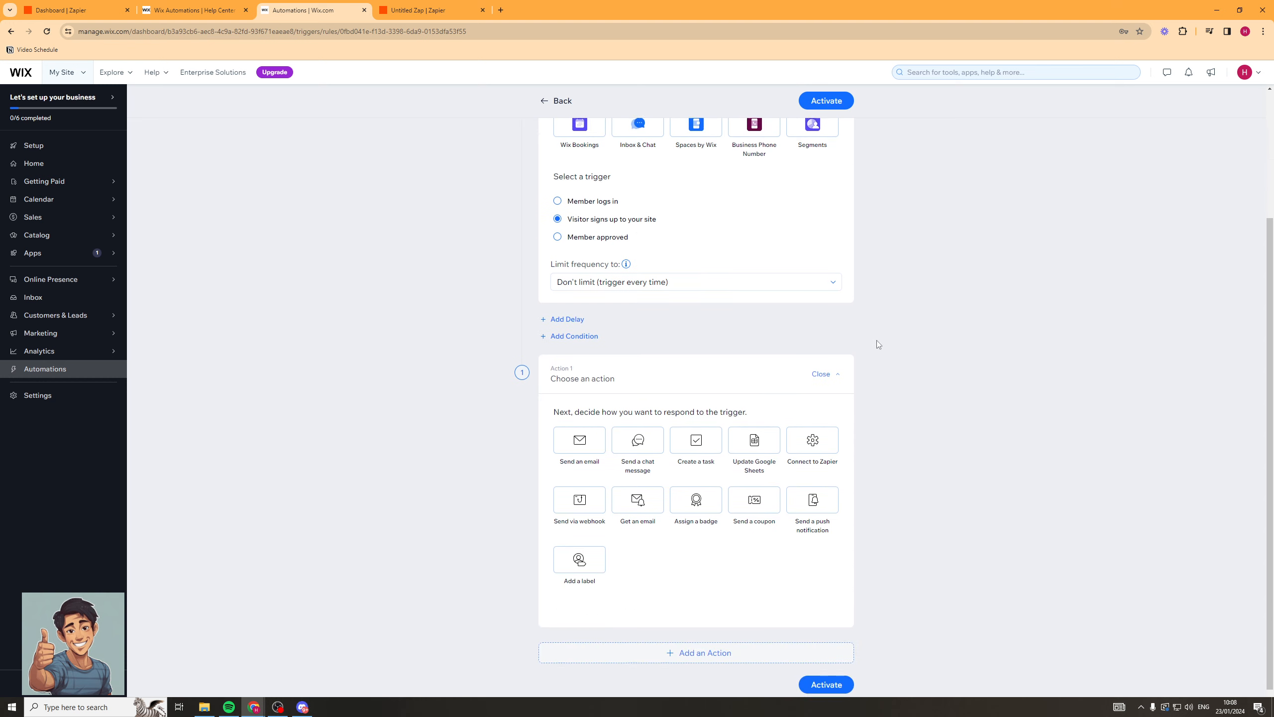
{"action": "scroll", "coordinate": [964, 402], "scroll_direction": "down", "scroll_amount": 3}
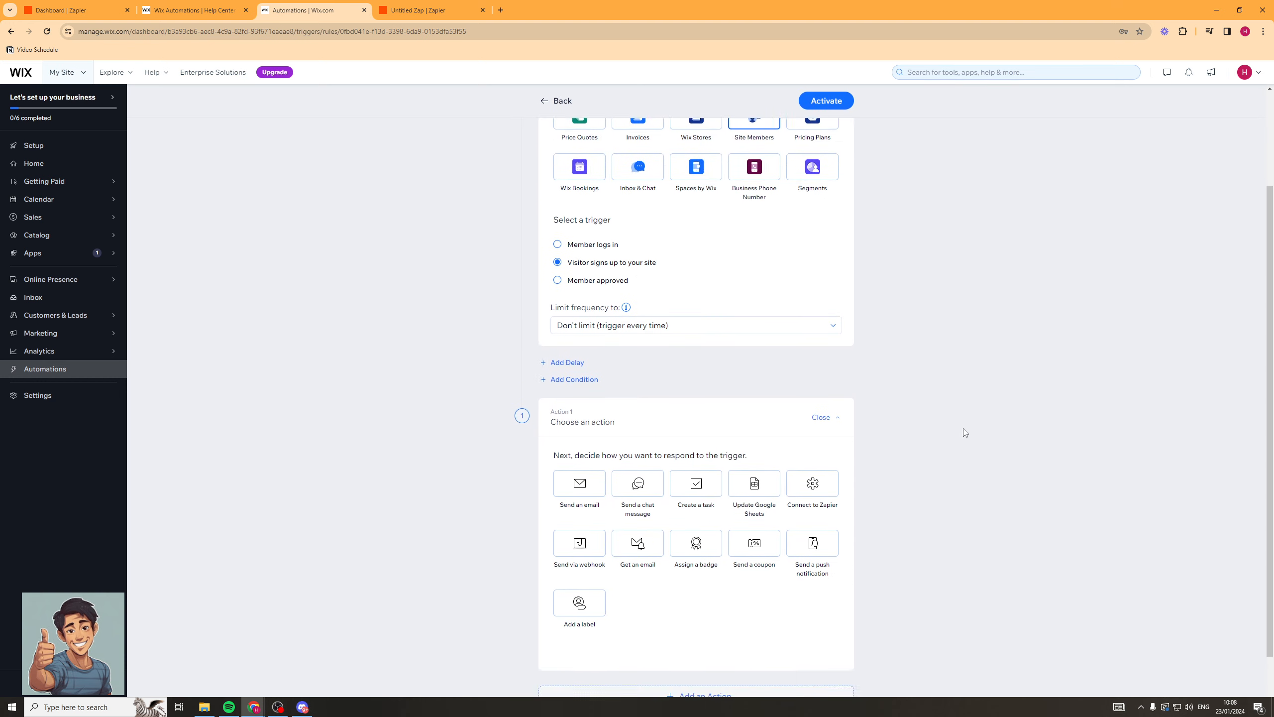
Limit the trigger frequency to once per contact
{"action": "left_click", "coordinate": [673, 263]}
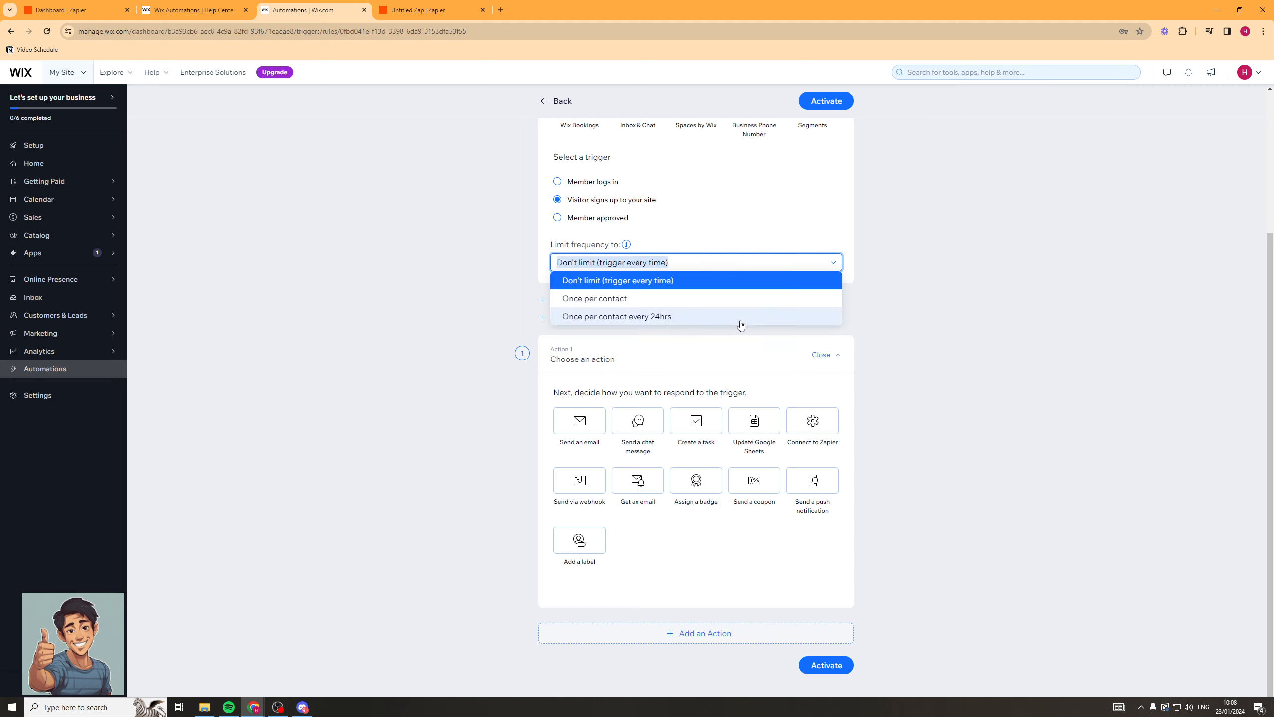
{"action": "left_click", "coordinate": [700, 317]}
{"action": "left_click", "coordinate": [636, 264]}
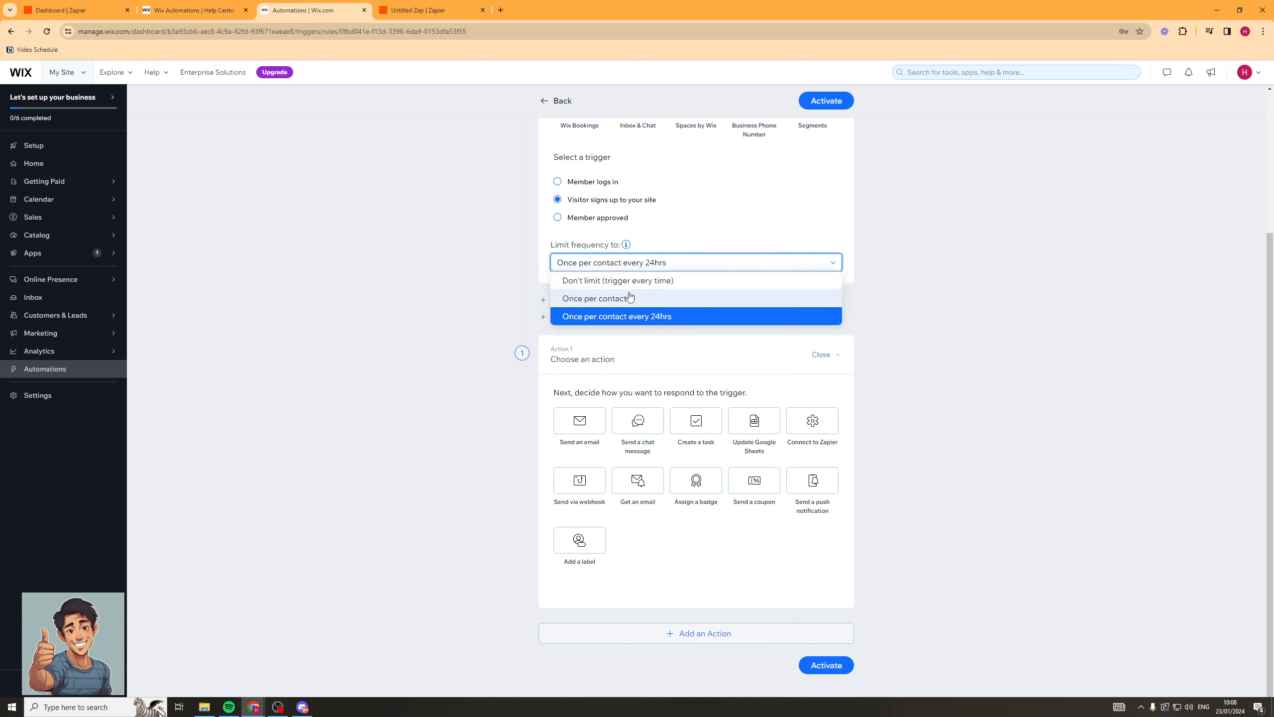
{"action": "left_click", "coordinate": [644, 298]}
{"action": "scroll", "coordinate": [903, 359], "scroll_direction": "up", "scroll_amount": 3}
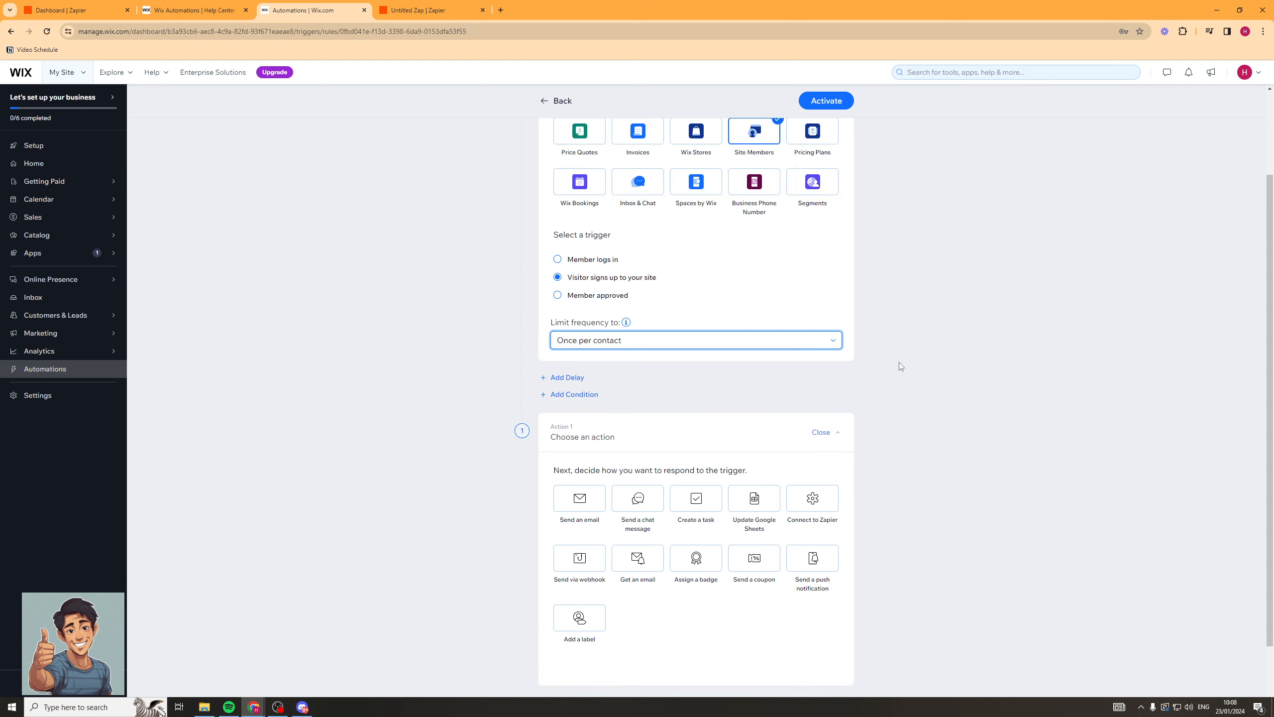
{"action": "left_click", "coordinate": [940, 366]}
Choose Connect to Zapier as the action and activate the automation under the name LEADCONNECT despite the setup issue
{"action": "scroll", "coordinate": [944, 411], "scroll_direction": "down", "scroll_amount": 3}
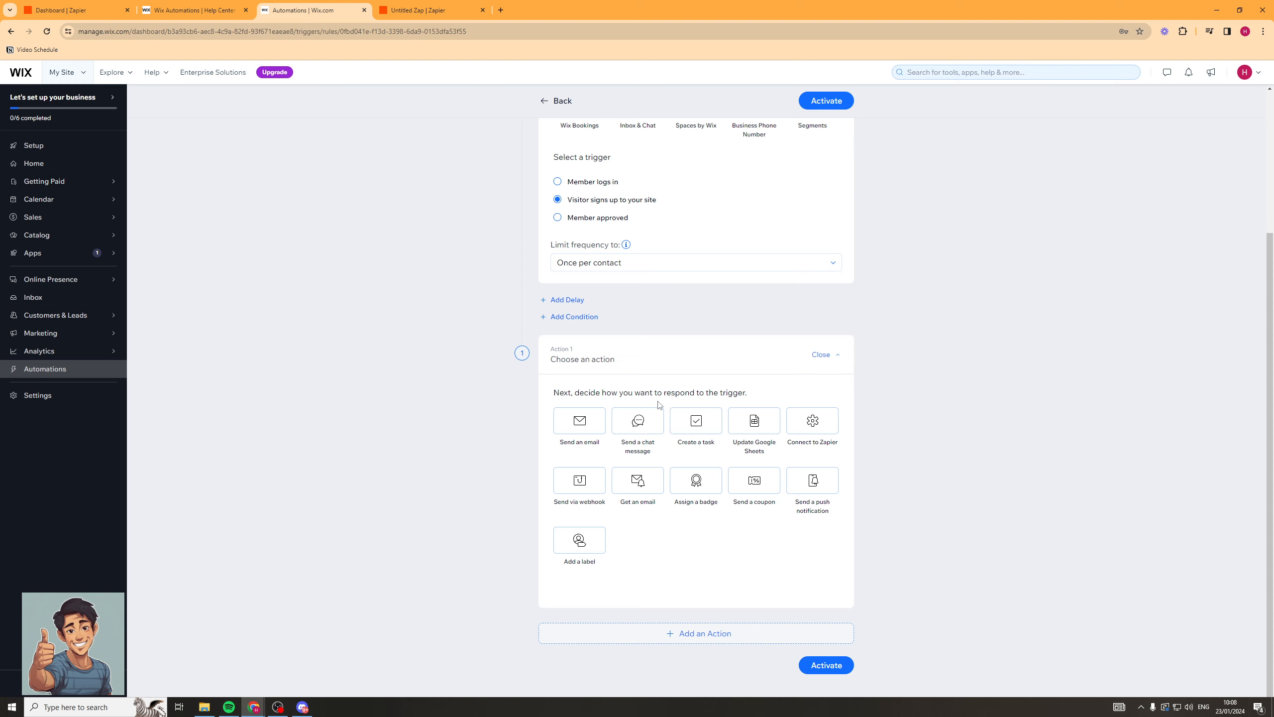
{"action": "left_click", "coordinate": [822, 426]}
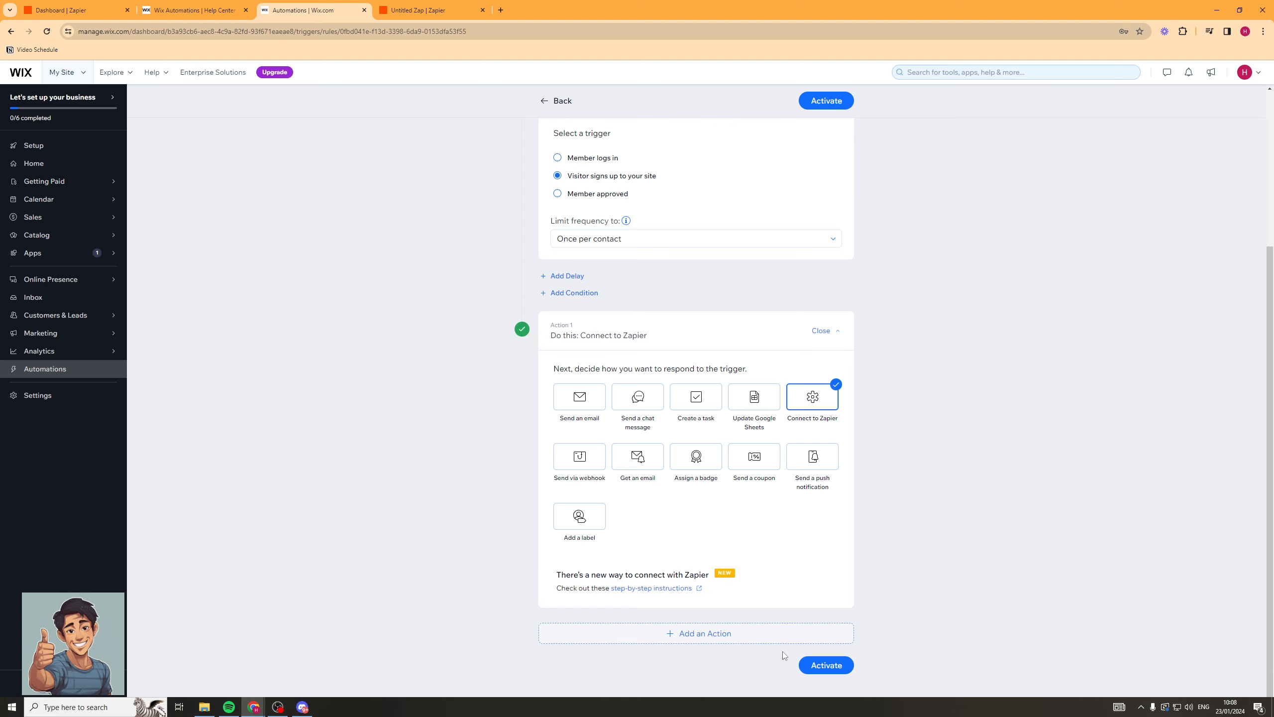
{"action": "left_click", "coordinate": [824, 667]}
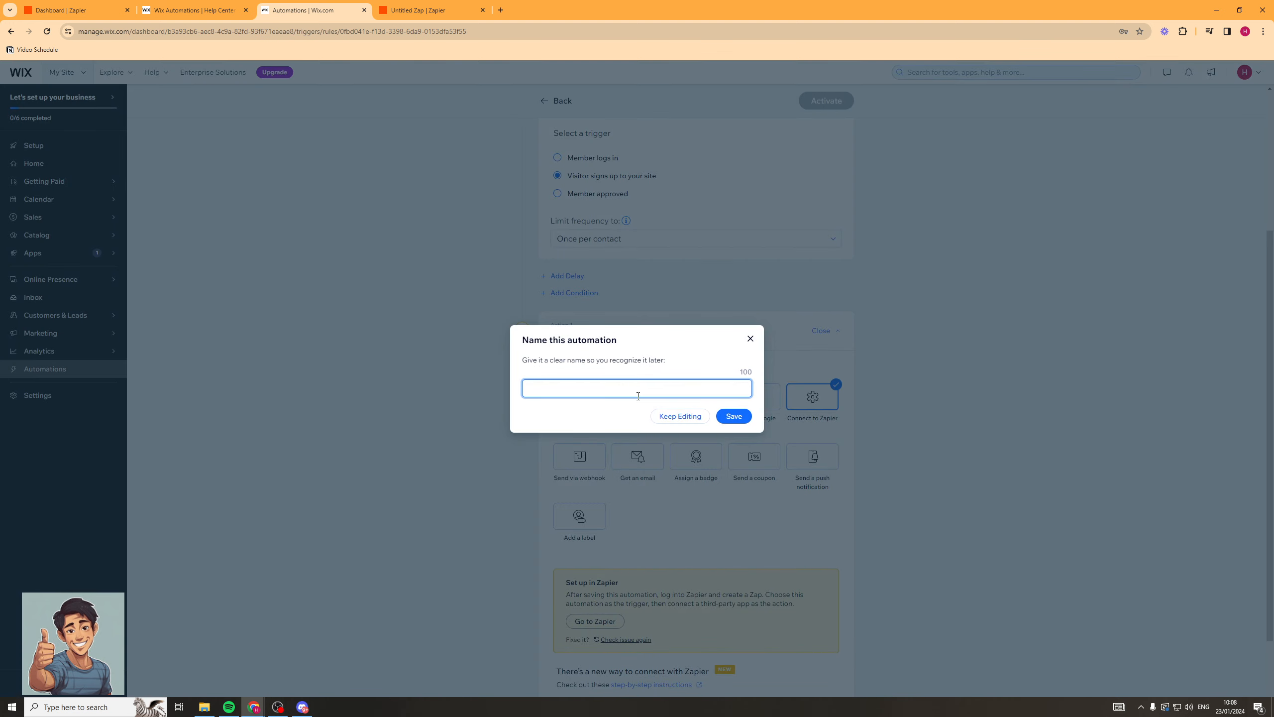
{"action": "type", "text": "LEADCONNECT"}
{"action": "left_click", "coordinate": [732, 416]}
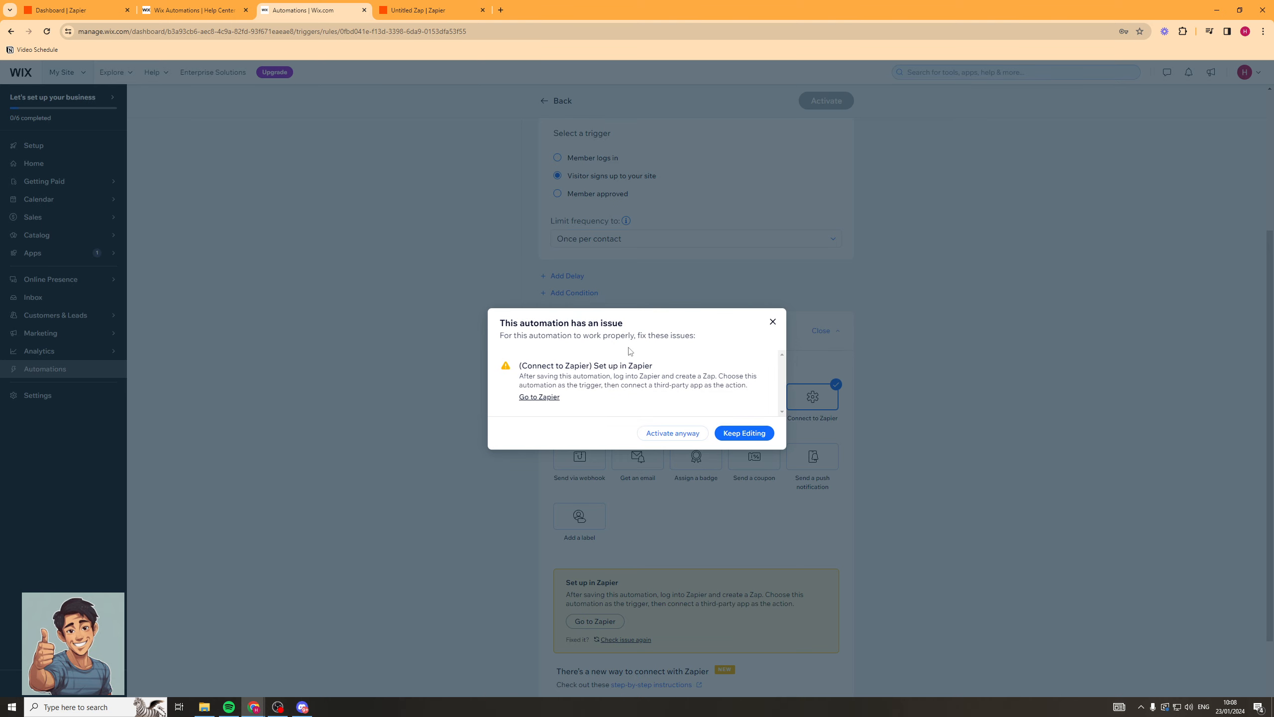
{"action": "left_click", "coordinate": [675, 434]}
{"action": "scroll", "coordinate": [794, 555], "scroll_direction": "down", "scroll_amount": 2}
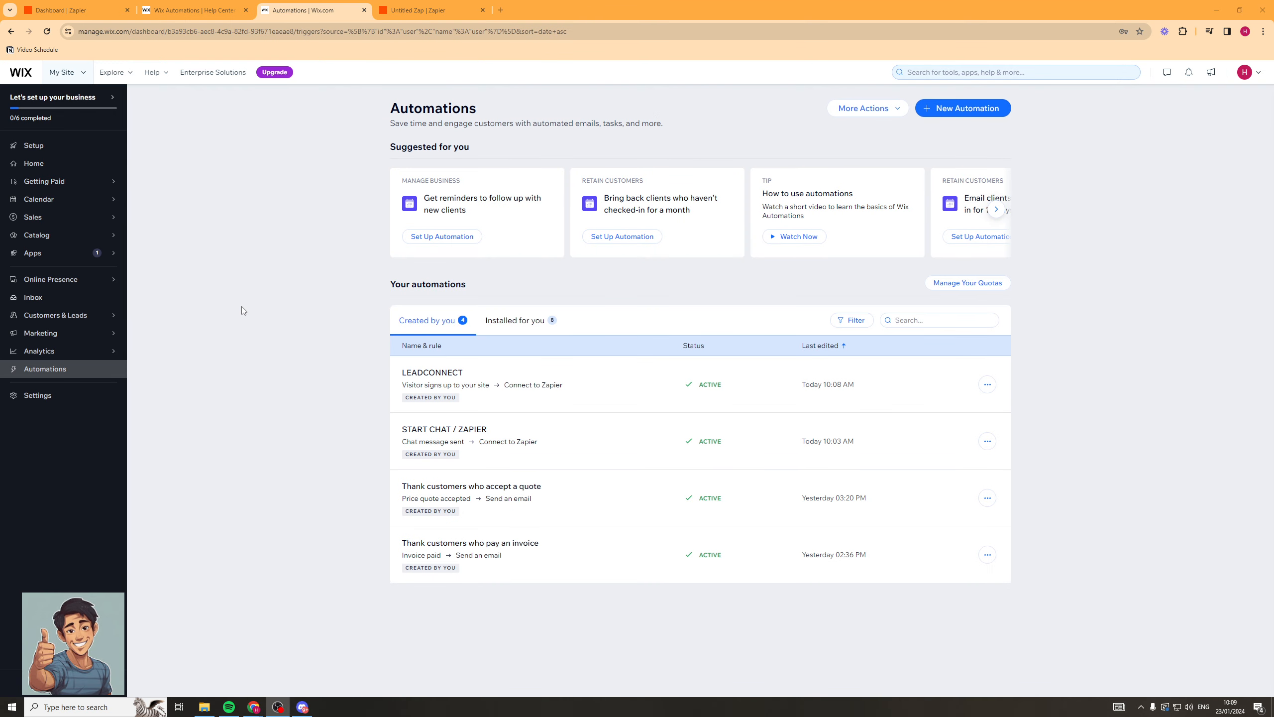
Switch to Zapier and create a new Zap with Wix as its trigger app
{"action": "left_click", "coordinate": [416, 16]}
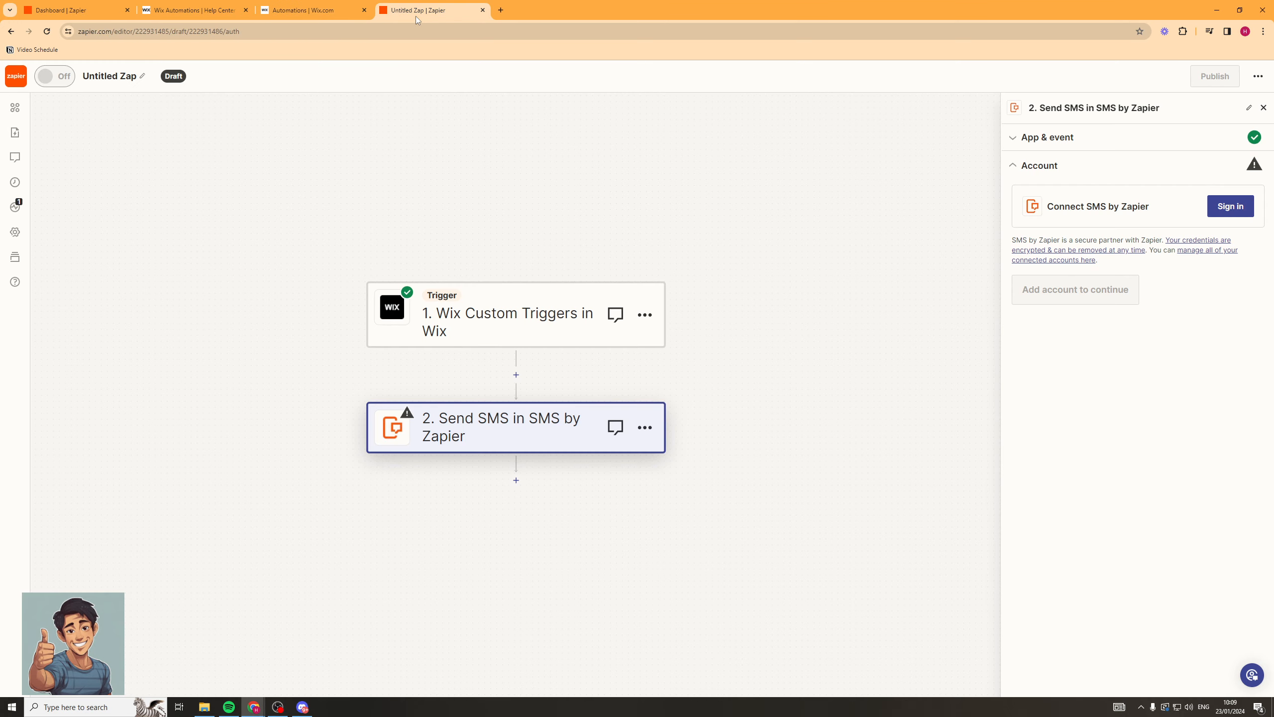
{"action": "left_click", "coordinate": [16, 76]}
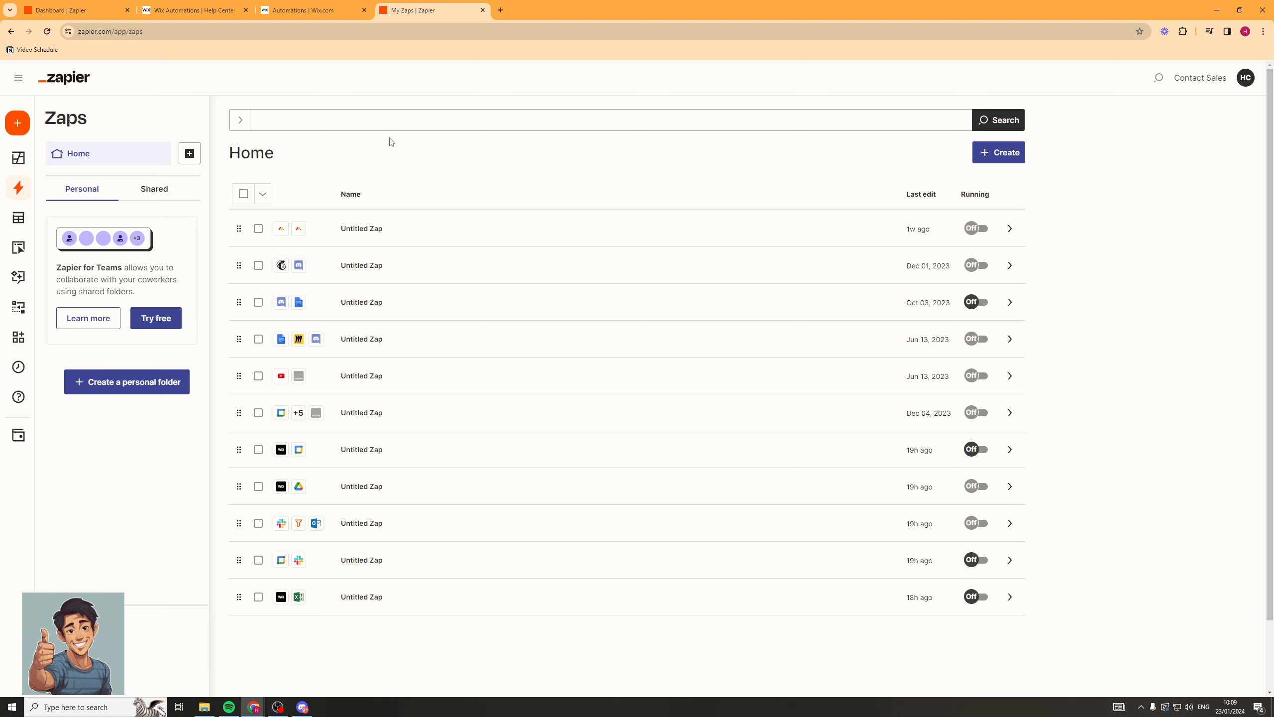
{"action": "left_click", "coordinate": [77, 123]}
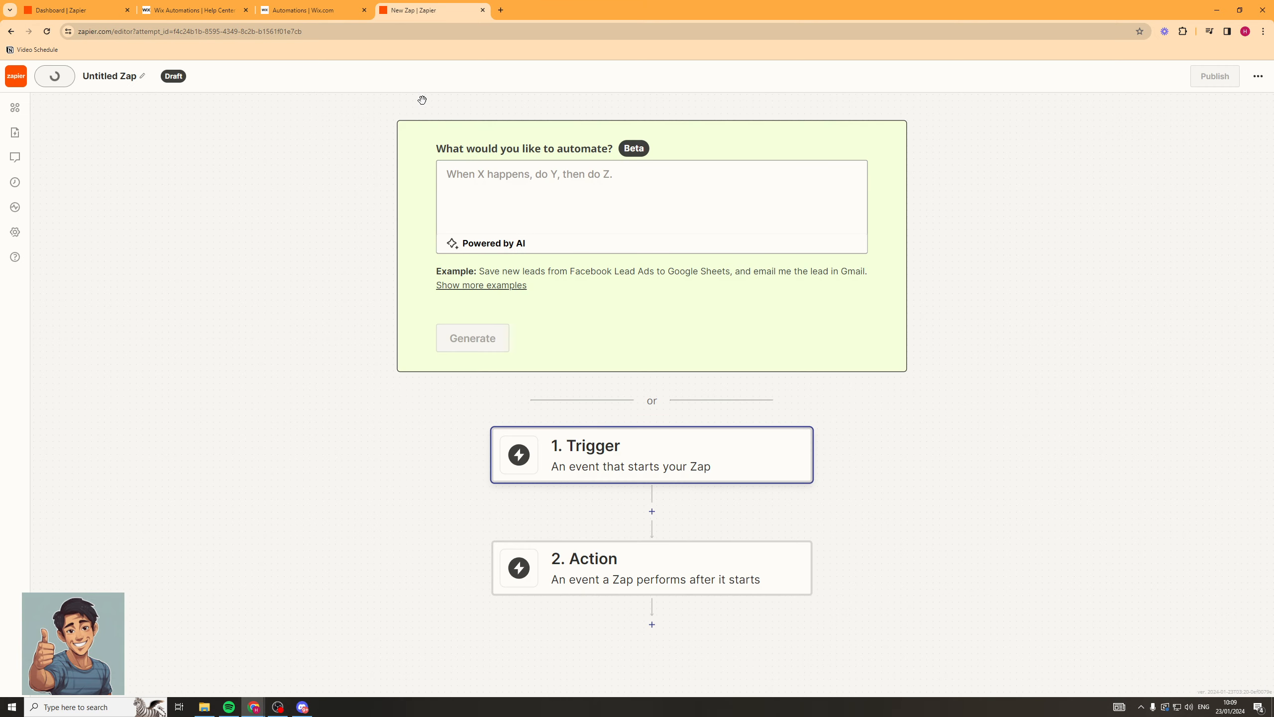
{"action": "scroll", "coordinate": [301, 337], "scroll_direction": "down", "scroll_amount": 1}
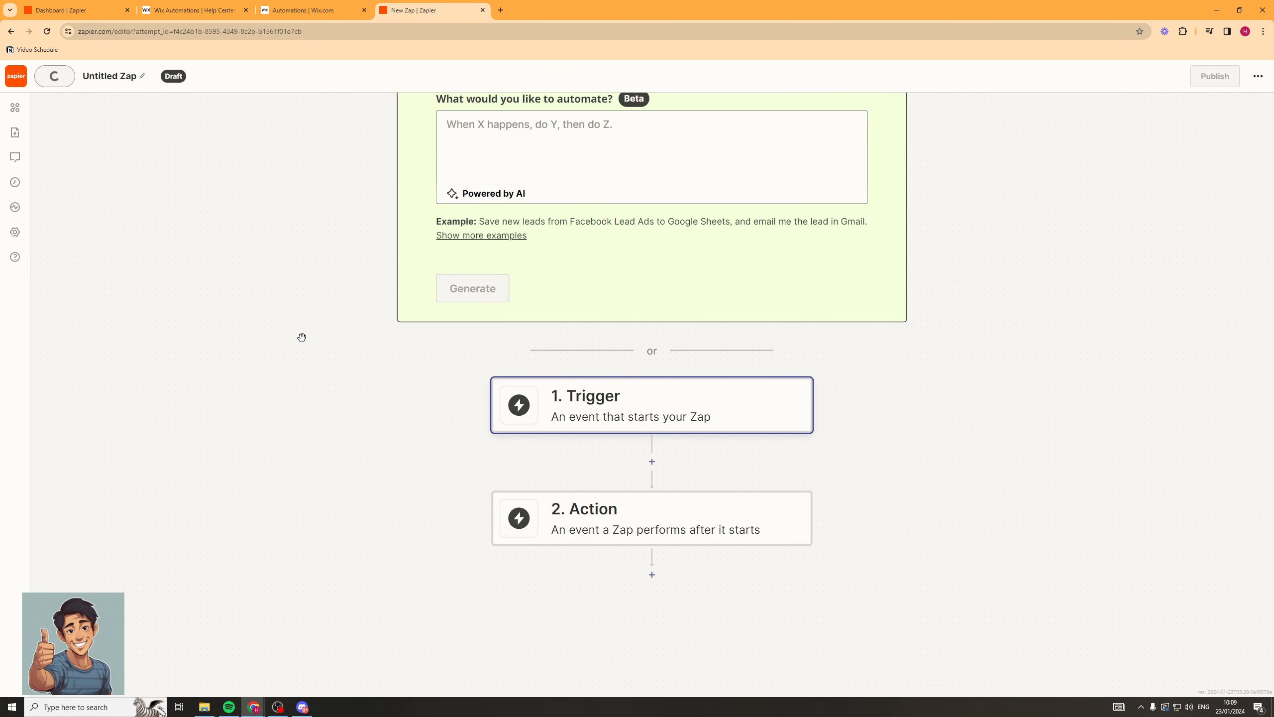
{"action": "left_click", "coordinate": [632, 380]}
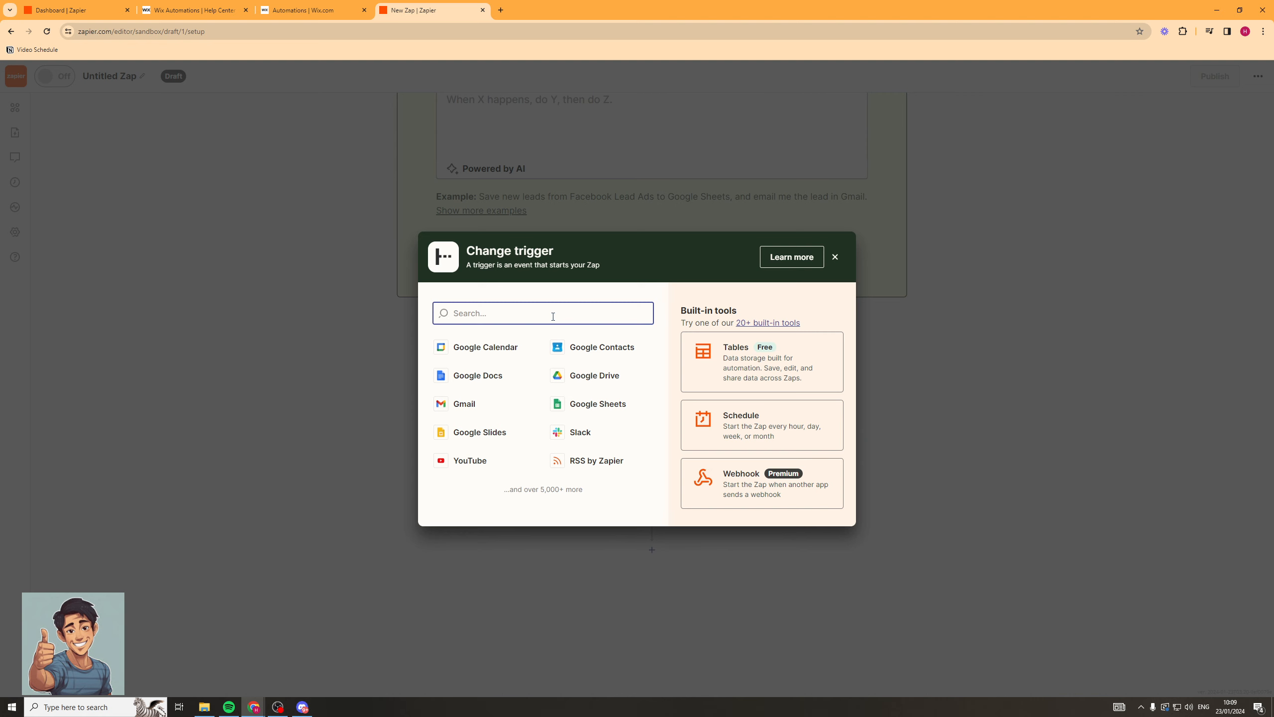
{"action": "type", "text": "wix"}
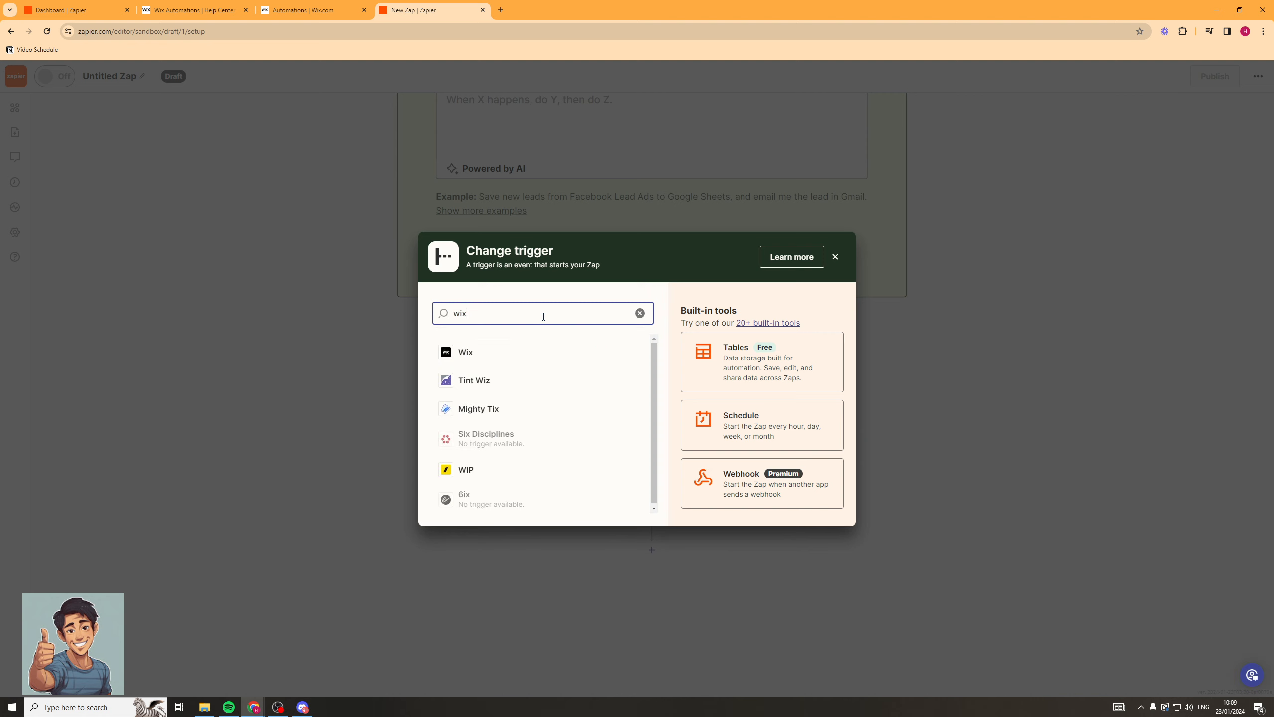
{"action": "left_click", "coordinate": [479, 353]}
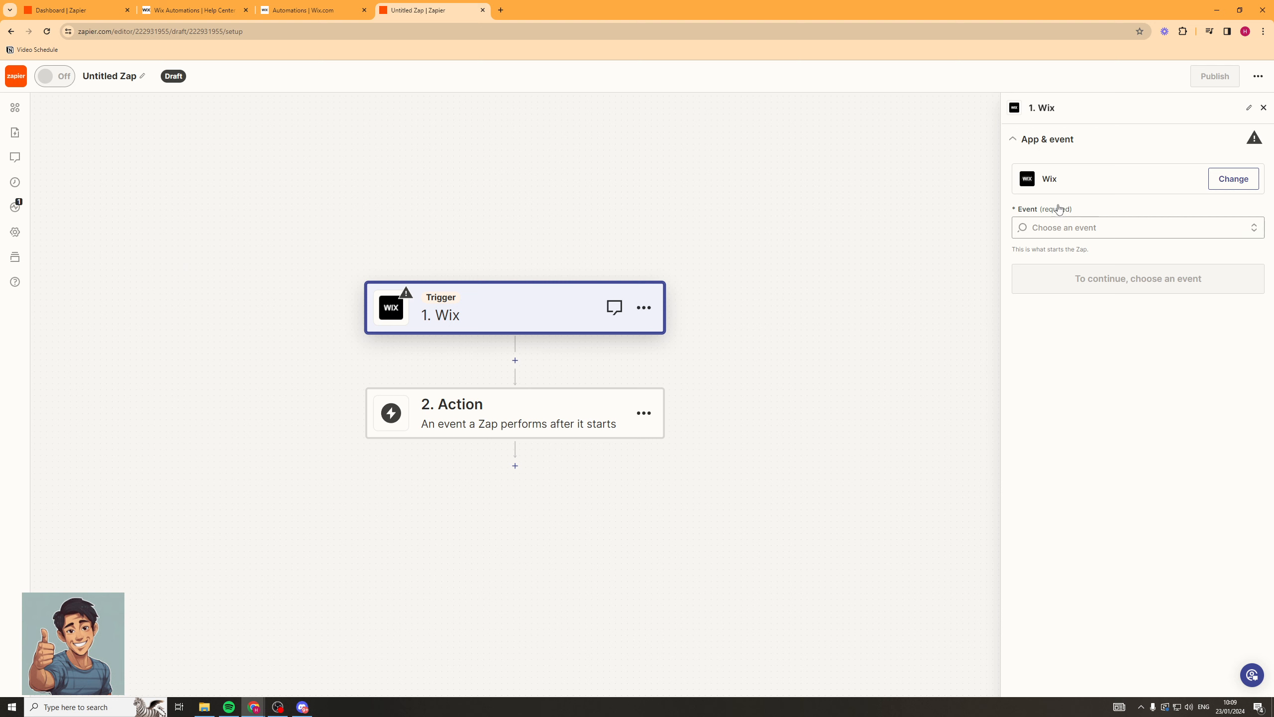
Set the Wix trigger event to Wix Custom Triggers and continue to the account settings
{"action": "left_click", "coordinate": [1098, 221]}
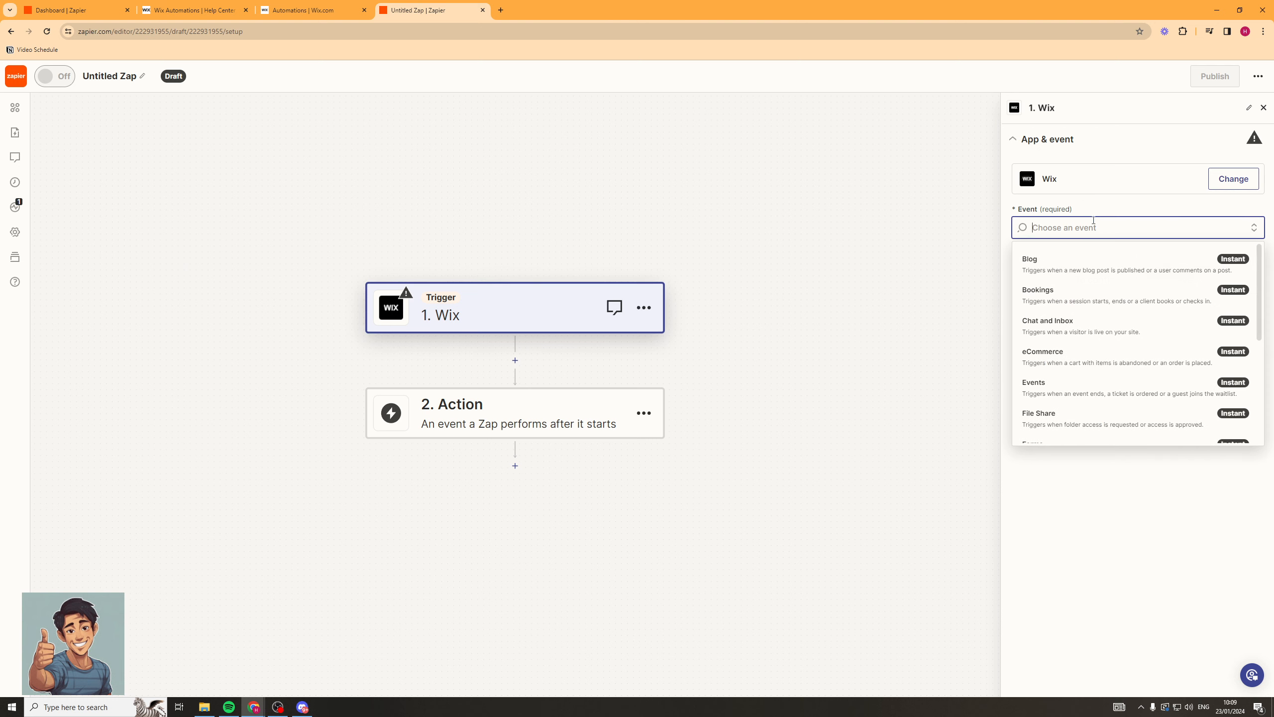
{"action": "scroll", "coordinate": [1081, 352], "scroll_direction": "down", "scroll_amount": 2}
{"action": "scroll", "coordinate": [1083, 366], "scroll_direction": "down", "scroll_amount": 3}
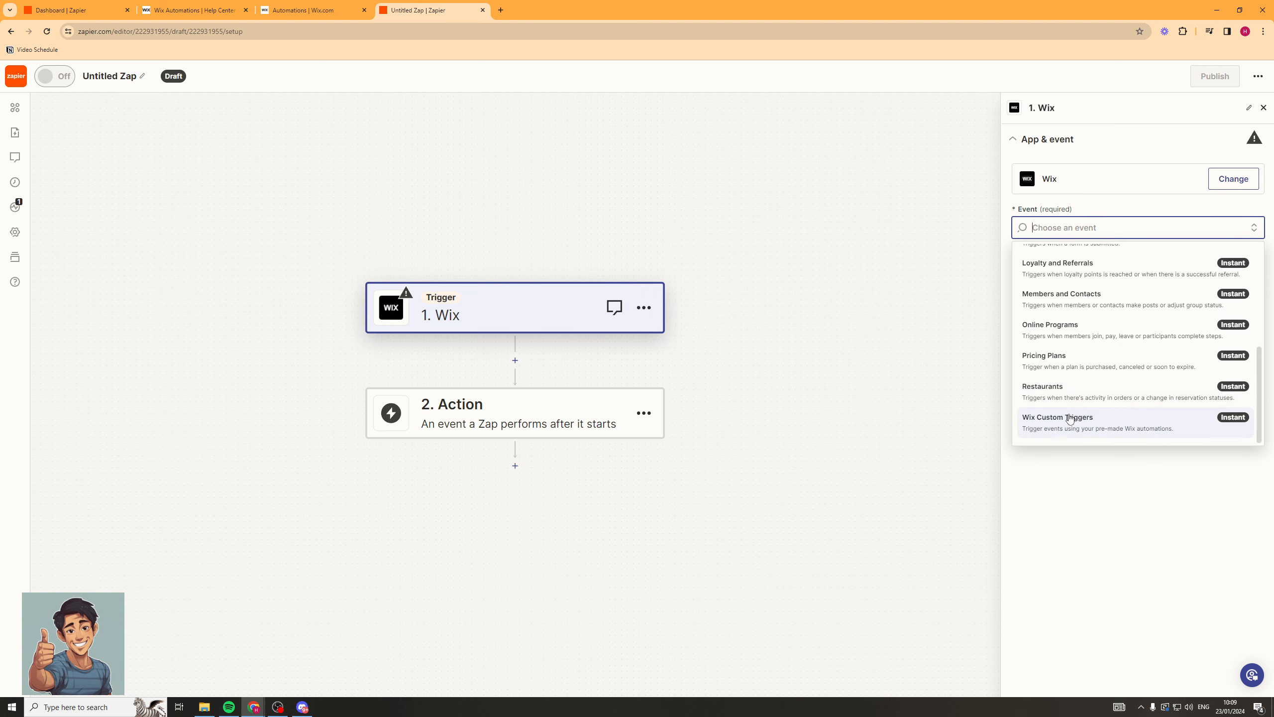
{"action": "left_click", "coordinate": [1062, 427]}
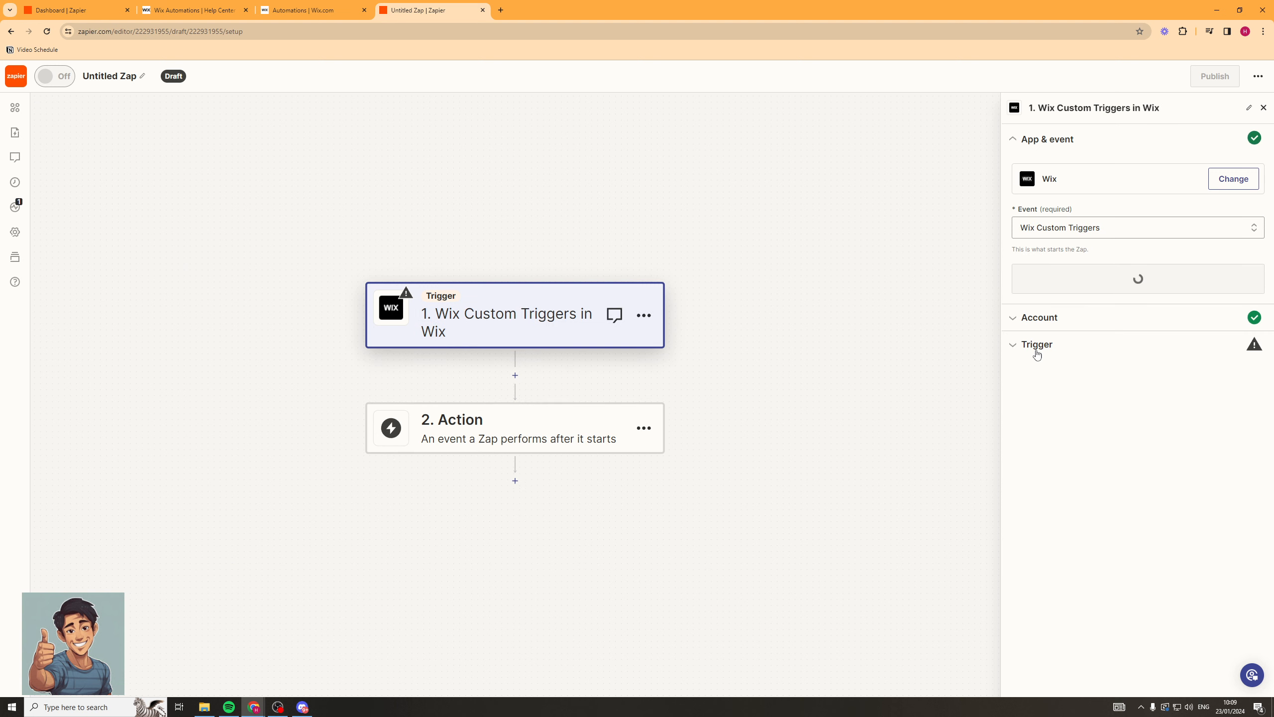
{"action": "left_click", "coordinate": [1081, 281]}
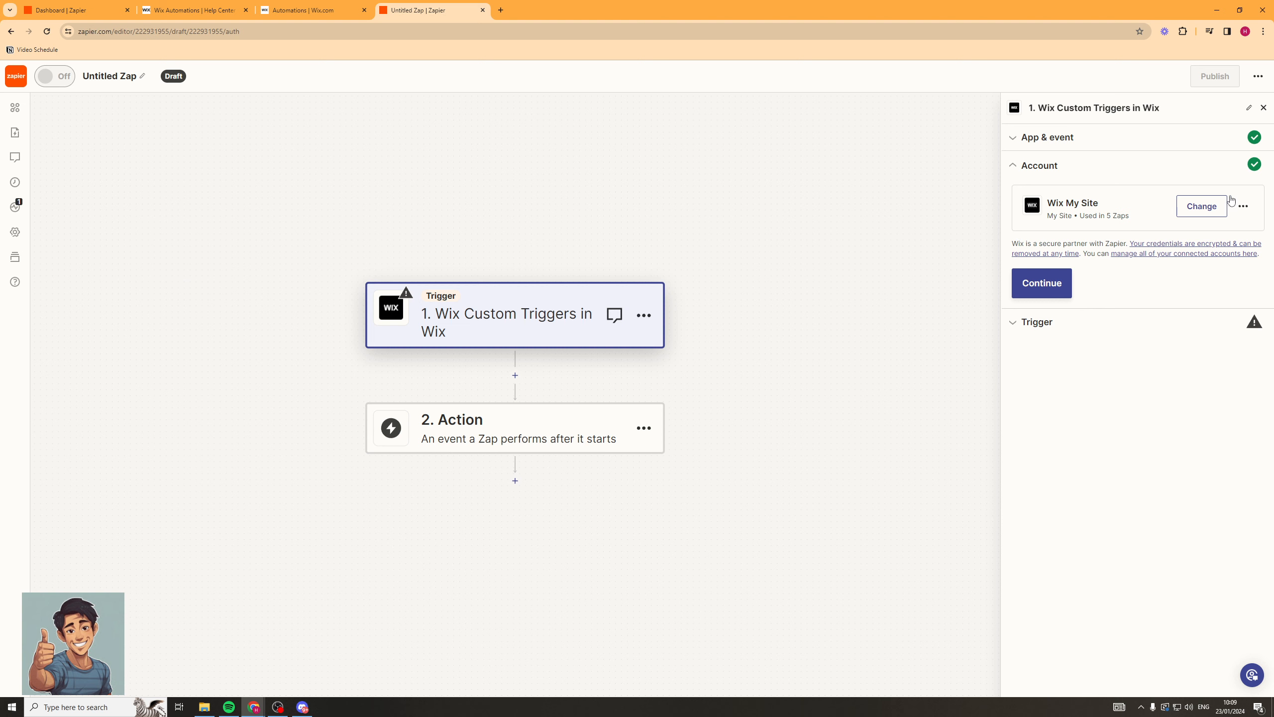
Keep the connected My Site account and set the trigger's automation rule to LEADCONNECT
{"action": "left_click", "coordinate": [1054, 286]}
{"action": "left_click", "coordinate": [1090, 243]}
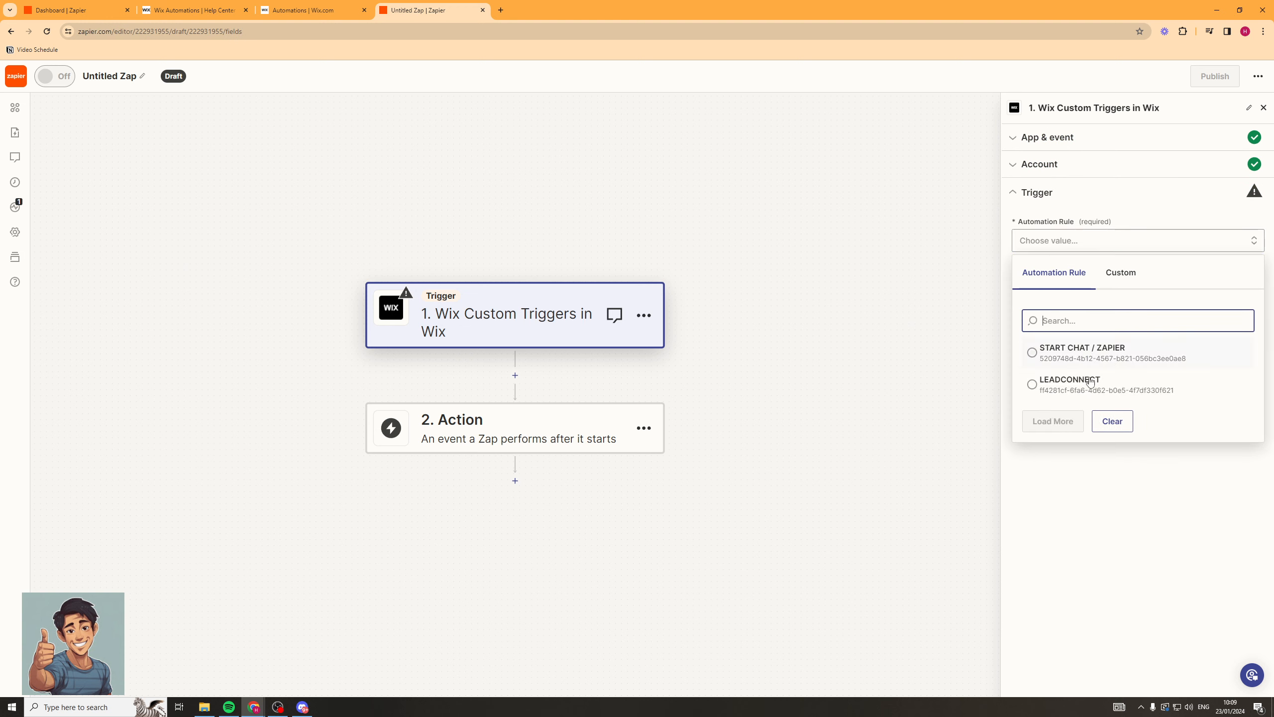
{"action": "left_click", "coordinate": [1063, 393]}
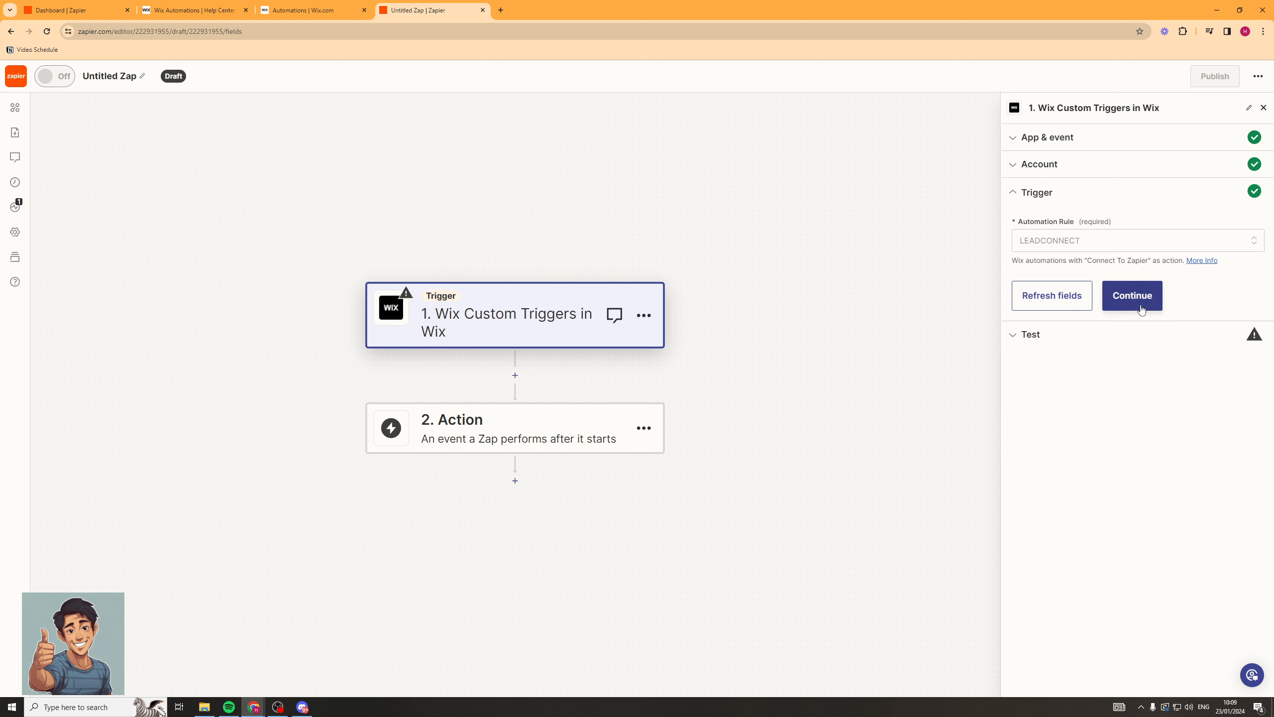
{"action": "left_click", "coordinate": [1133, 294]}
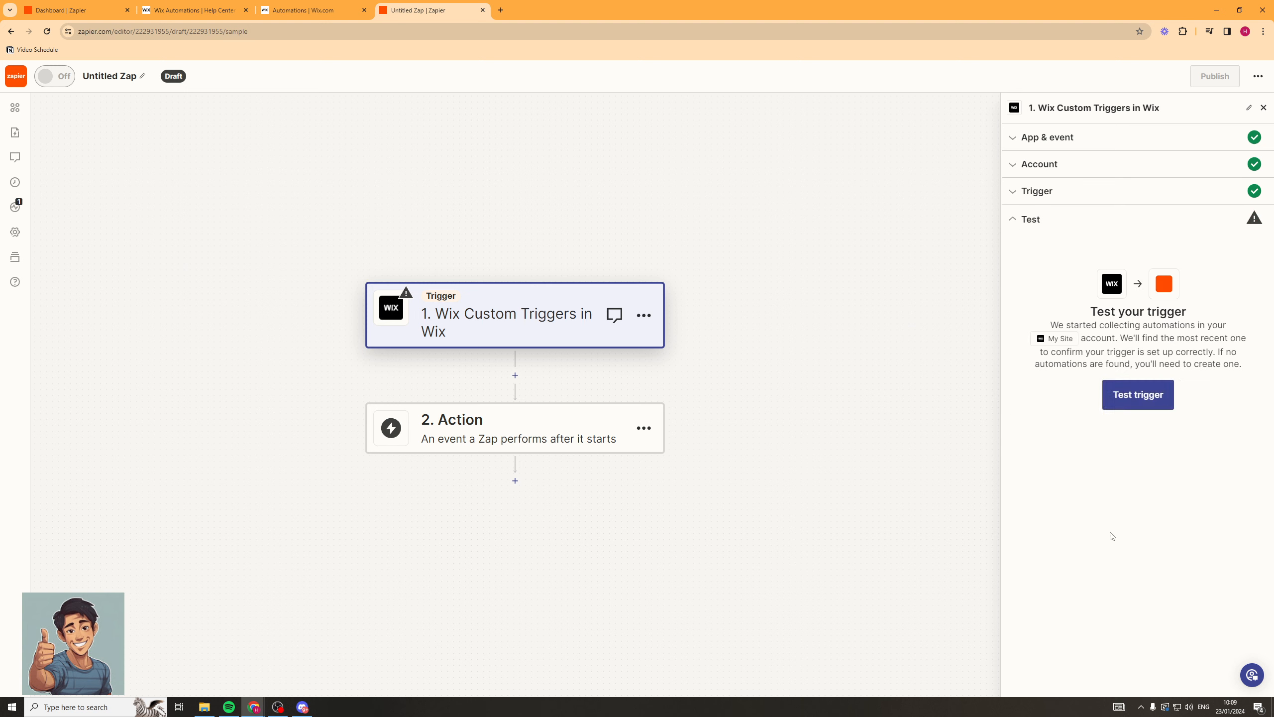
Test the Wix trigger and review the contact fields in the sample record
{"action": "left_click", "coordinate": [1150, 404]}
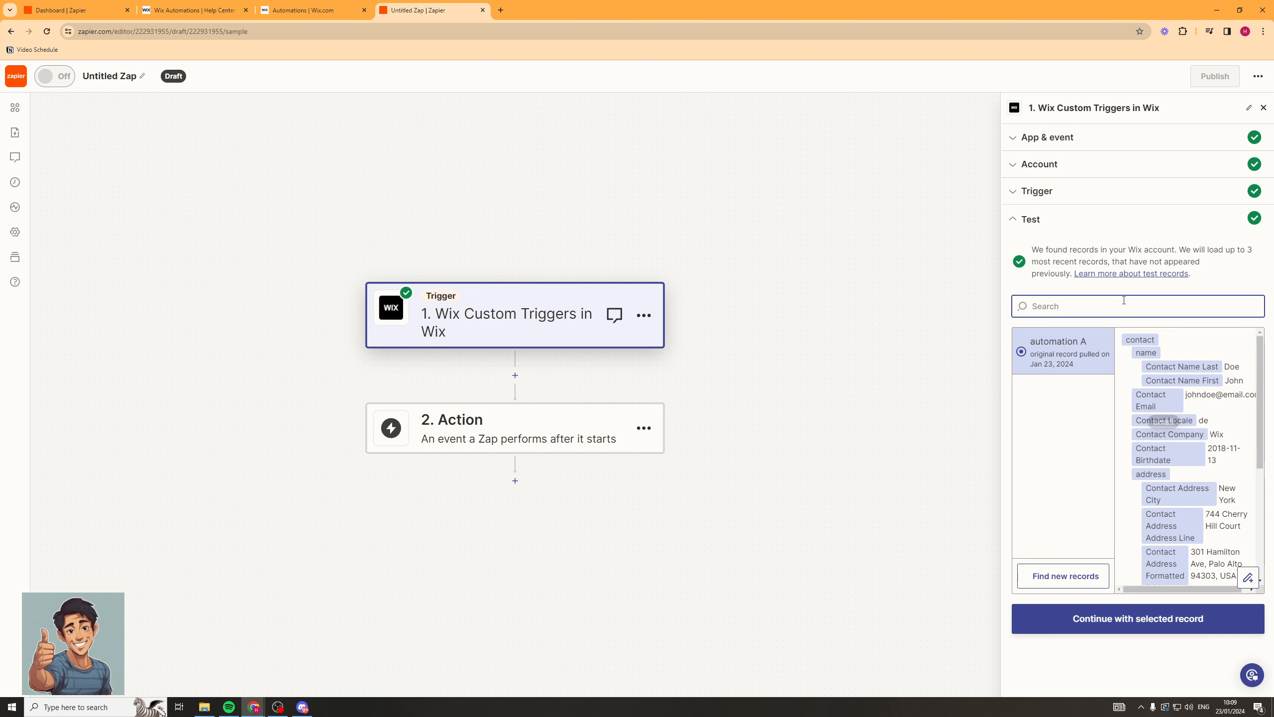
{"action": "scroll", "coordinate": [1189, 442], "scroll_direction": "down", "scroll_amount": 3}
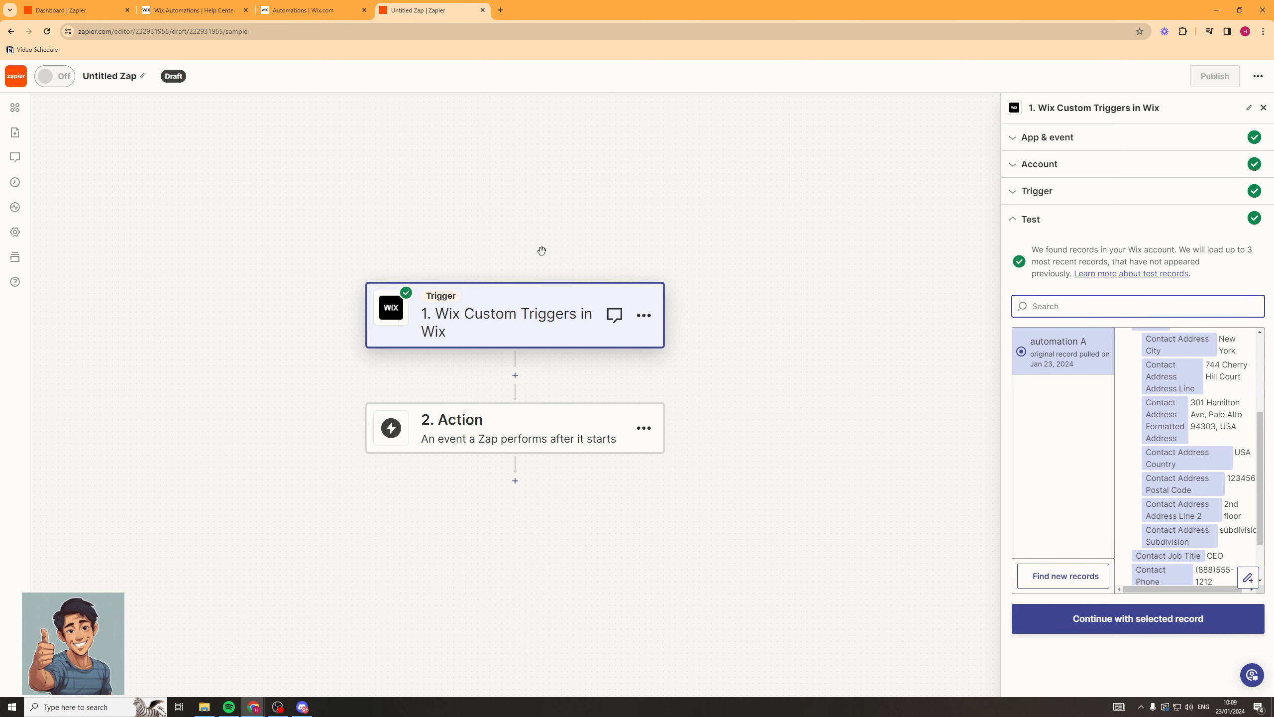
{"action": "scroll", "coordinate": [1173, 446], "scroll_direction": "up", "scroll_amount": 2}
{"action": "scroll", "coordinate": [1174, 446], "scroll_direction": "down", "scroll_amount": 4}
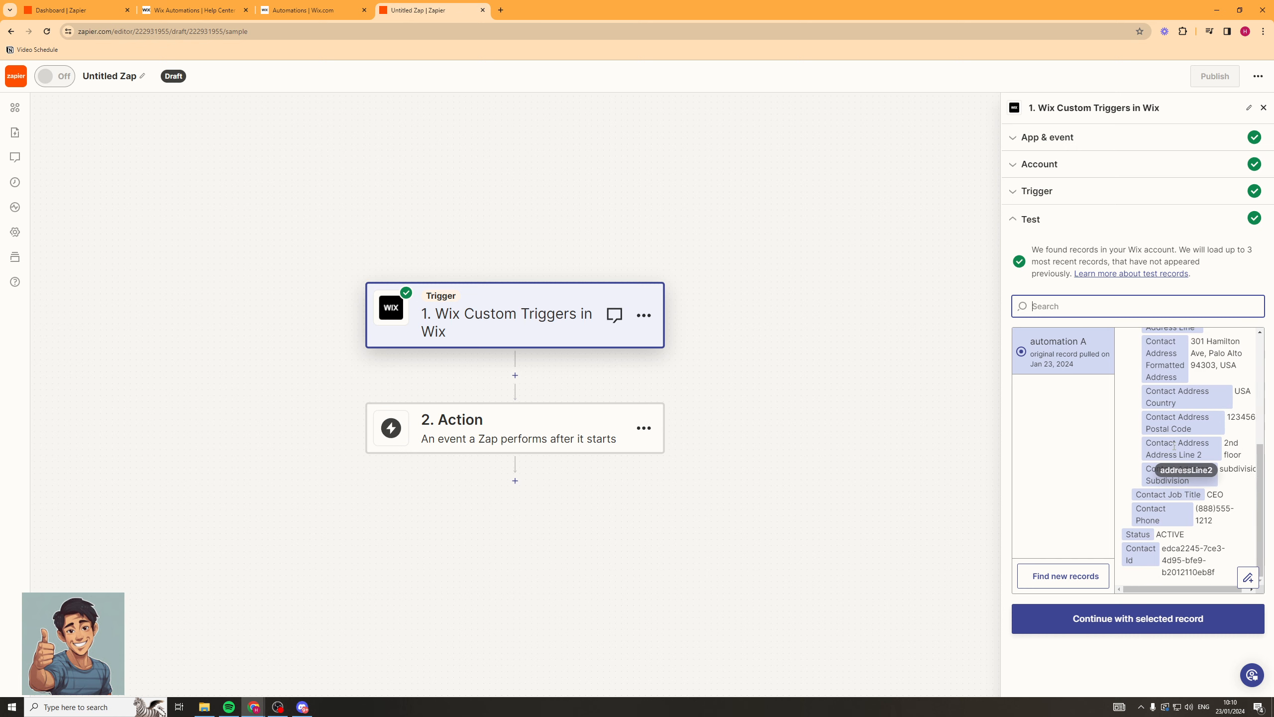
{"action": "scroll", "coordinate": [1195, 518], "scroll_direction": "up", "scroll_amount": 4}
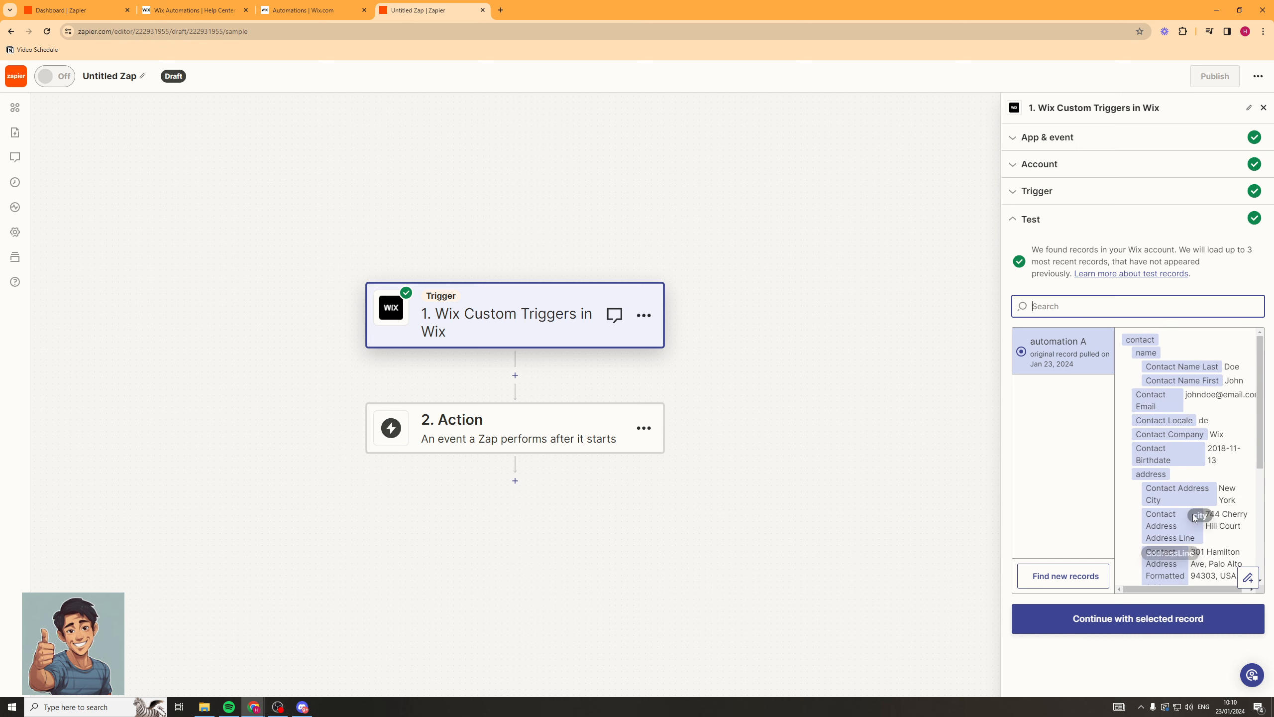
Continue with the selected test record and choose LeadConnector as the Zap's action app
{"action": "left_click", "coordinate": [1149, 620]}
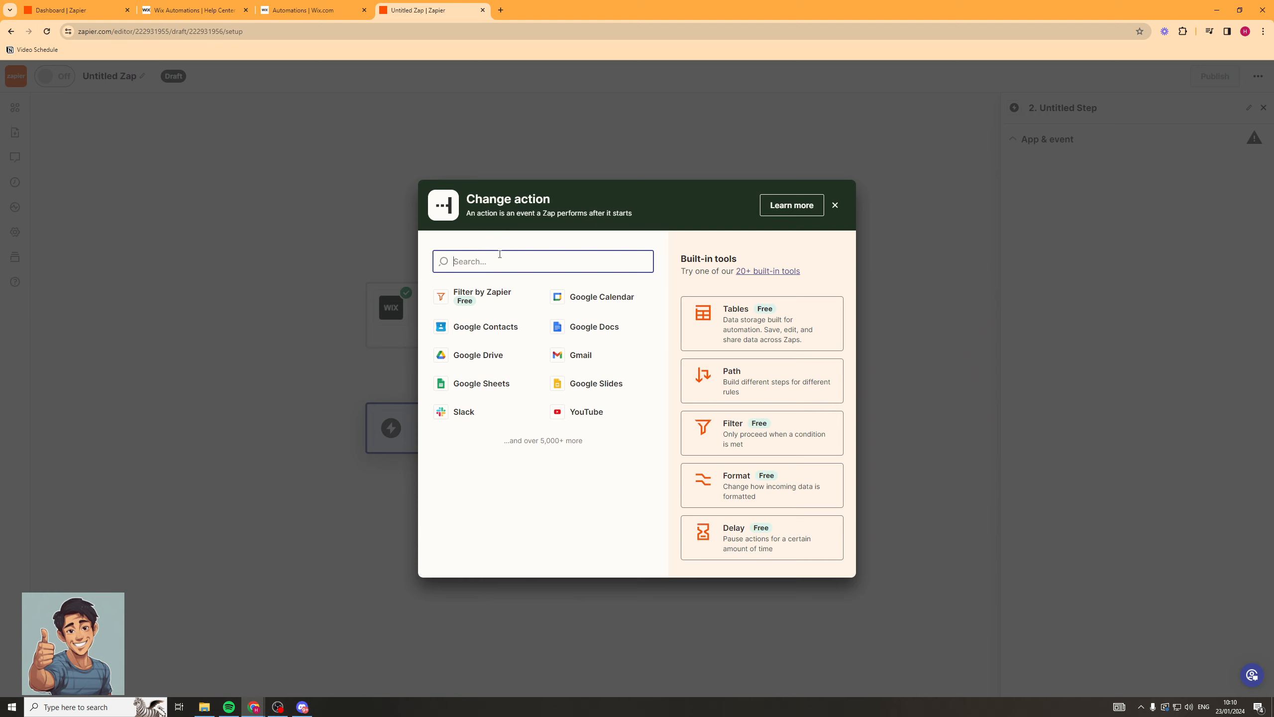
{"action": "type", "text": "lead"}
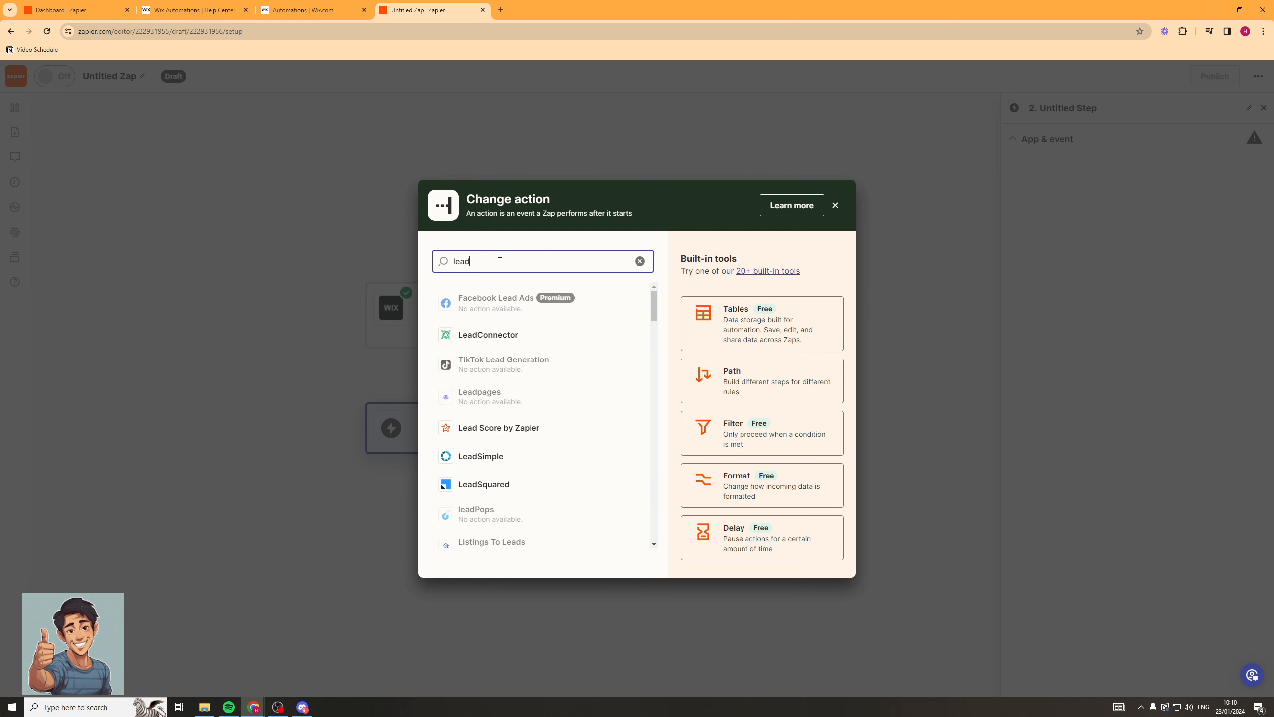
{"action": "left_click", "coordinate": [489, 335]}
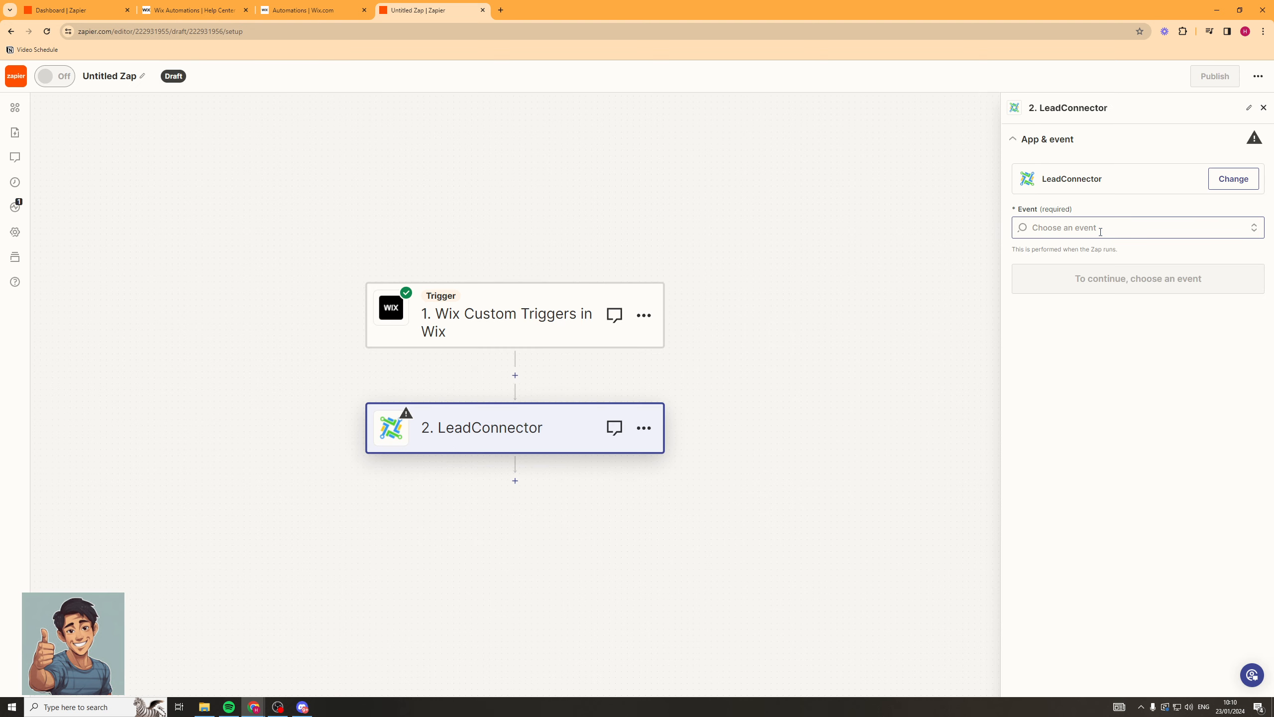
Set the LeadConnector action event to Add Lead to Campaign and continue to the account settings
{"action": "left_click", "coordinate": [1100, 229]}
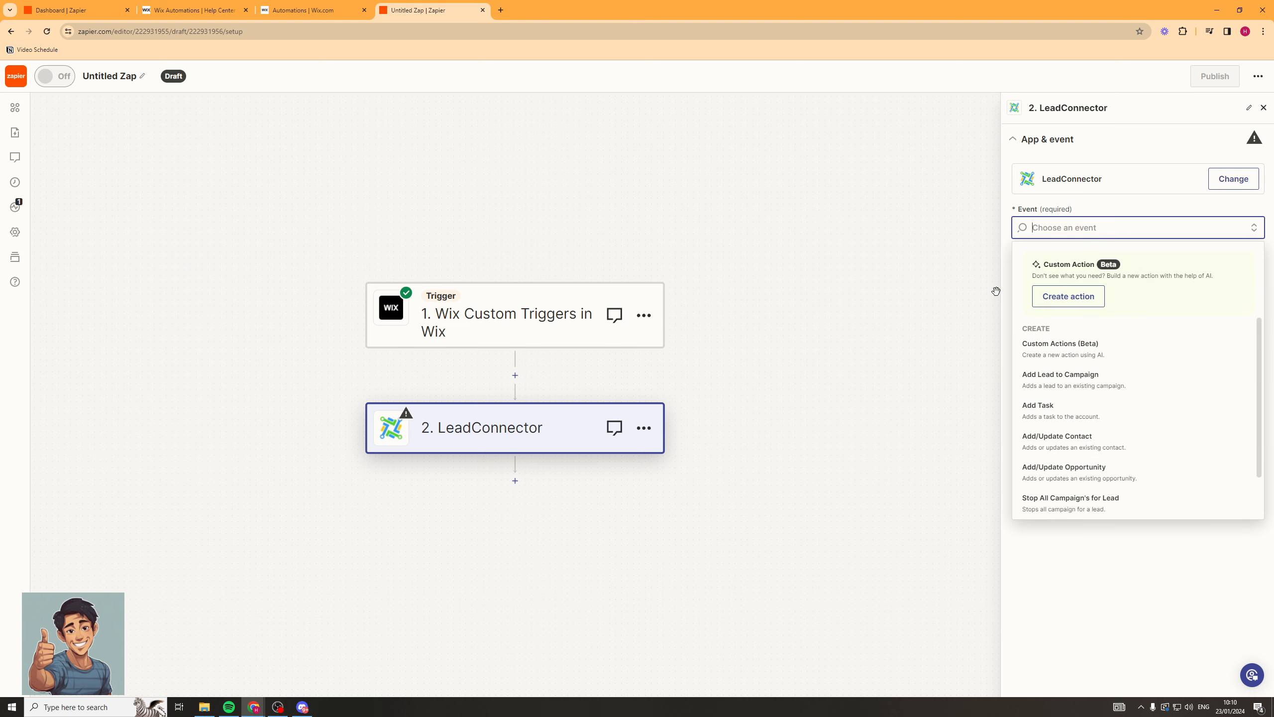
{"action": "scroll", "coordinate": [1127, 386], "scroll_direction": "down", "scroll_amount": 2}
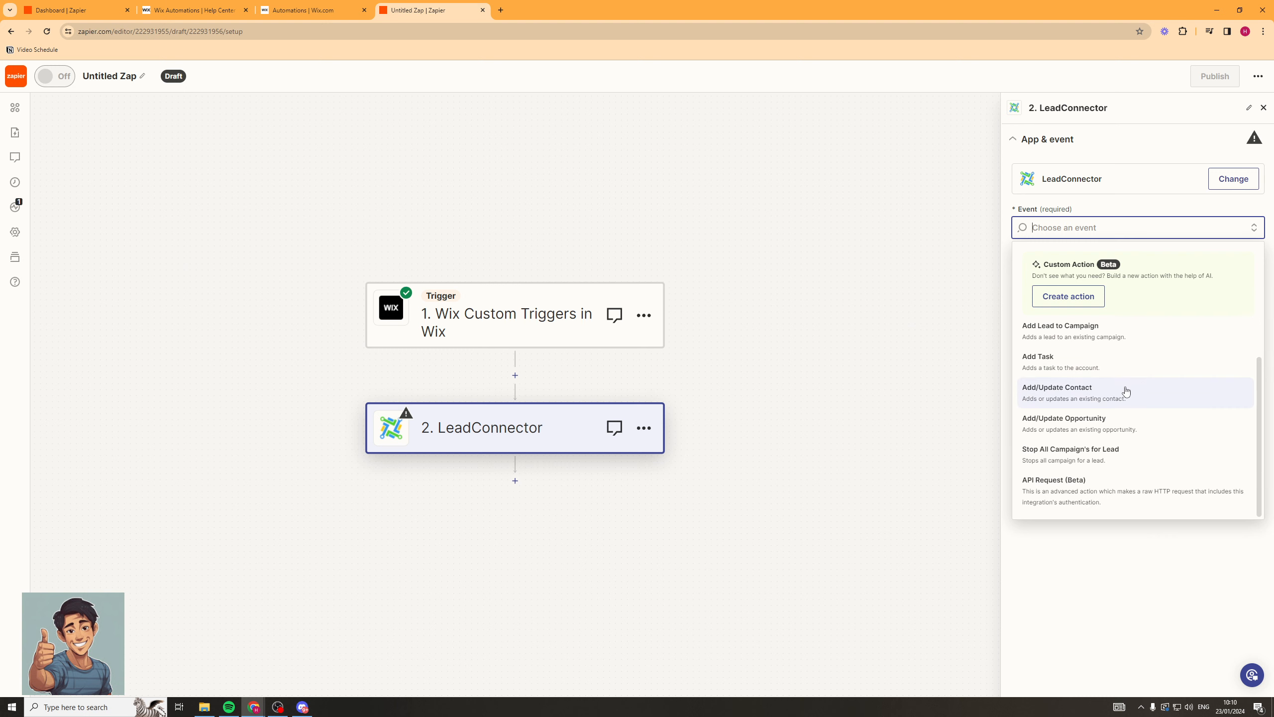
{"action": "scroll", "coordinate": [1119, 471], "scroll_direction": "up", "scroll_amount": 2}
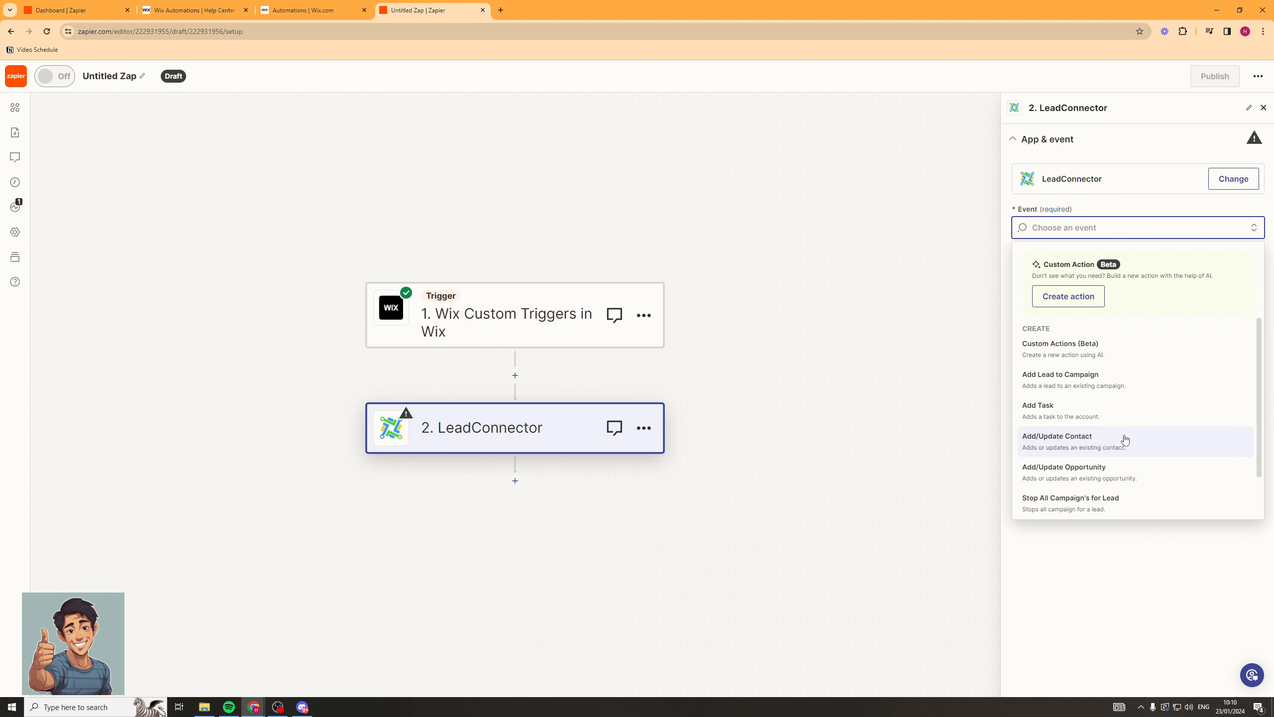
{"action": "left_click", "coordinate": [1139, 382]}
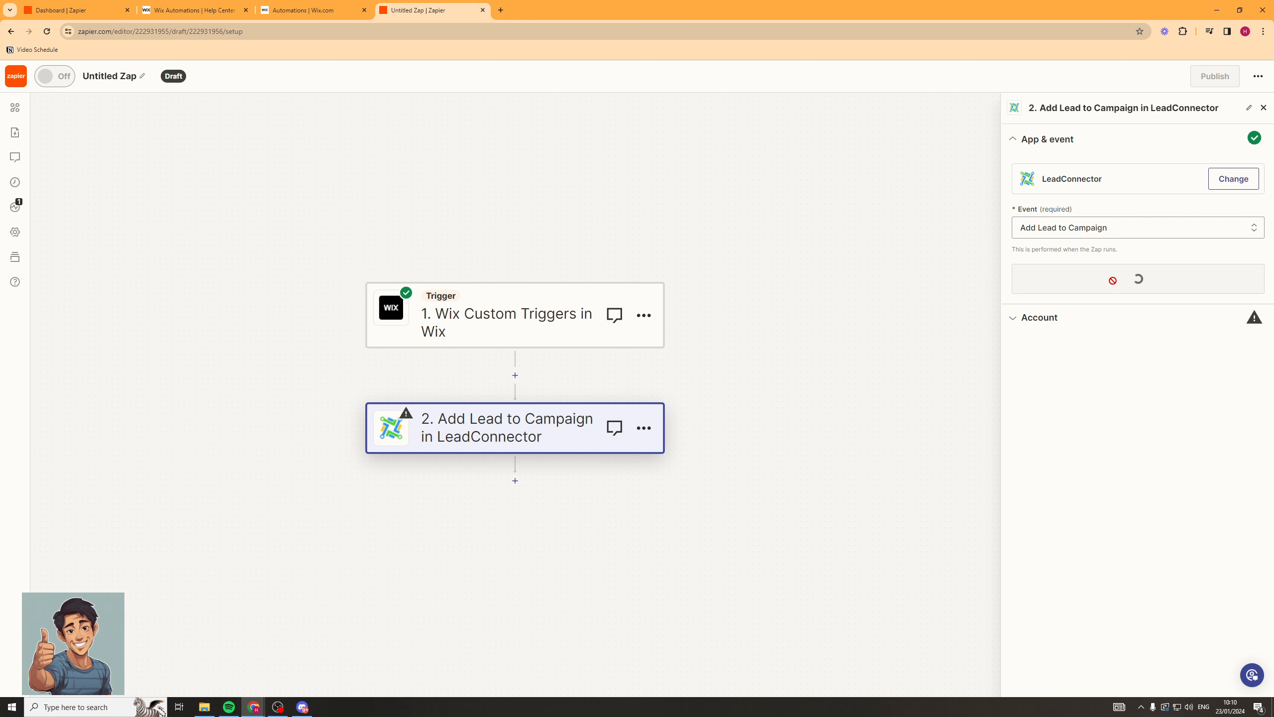
{"action": "left_click", "coordinate": [1109, 285]}
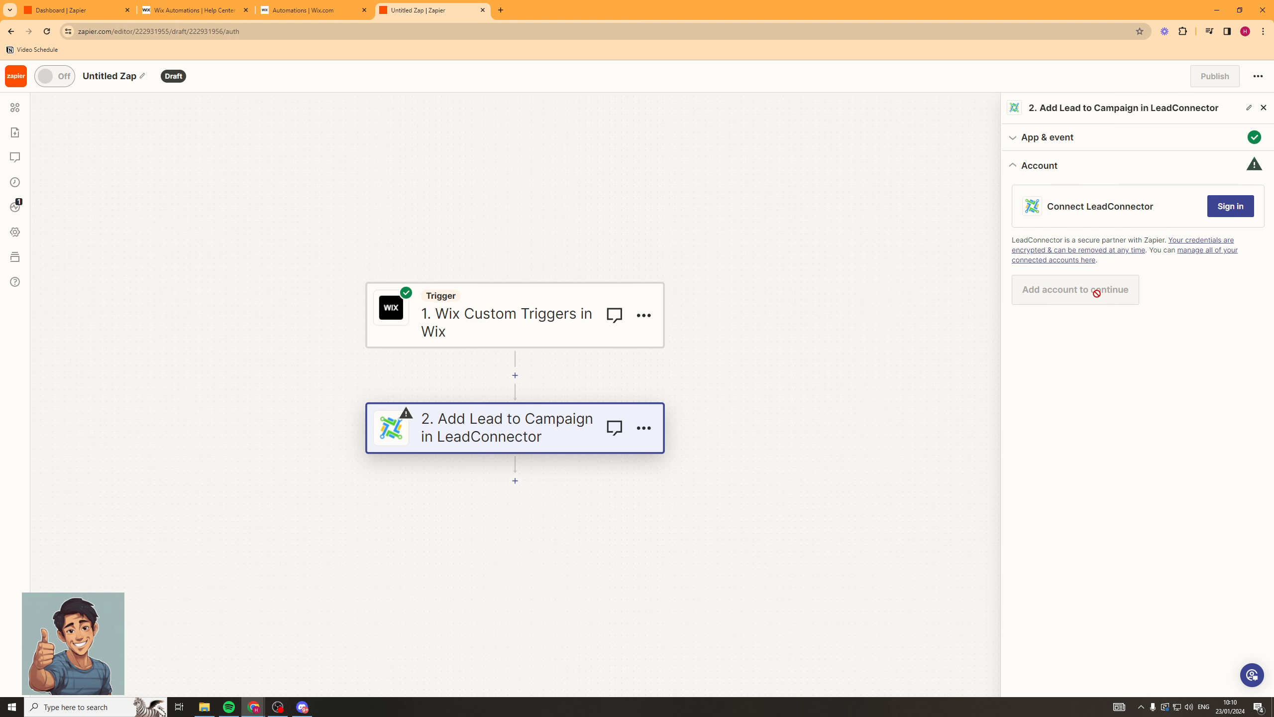
Open the API key page linked in LeadConnector's account authorization window, and dismiss the window without connecting an account
{"action": "left_click", "coordinate": [1230, 206]}
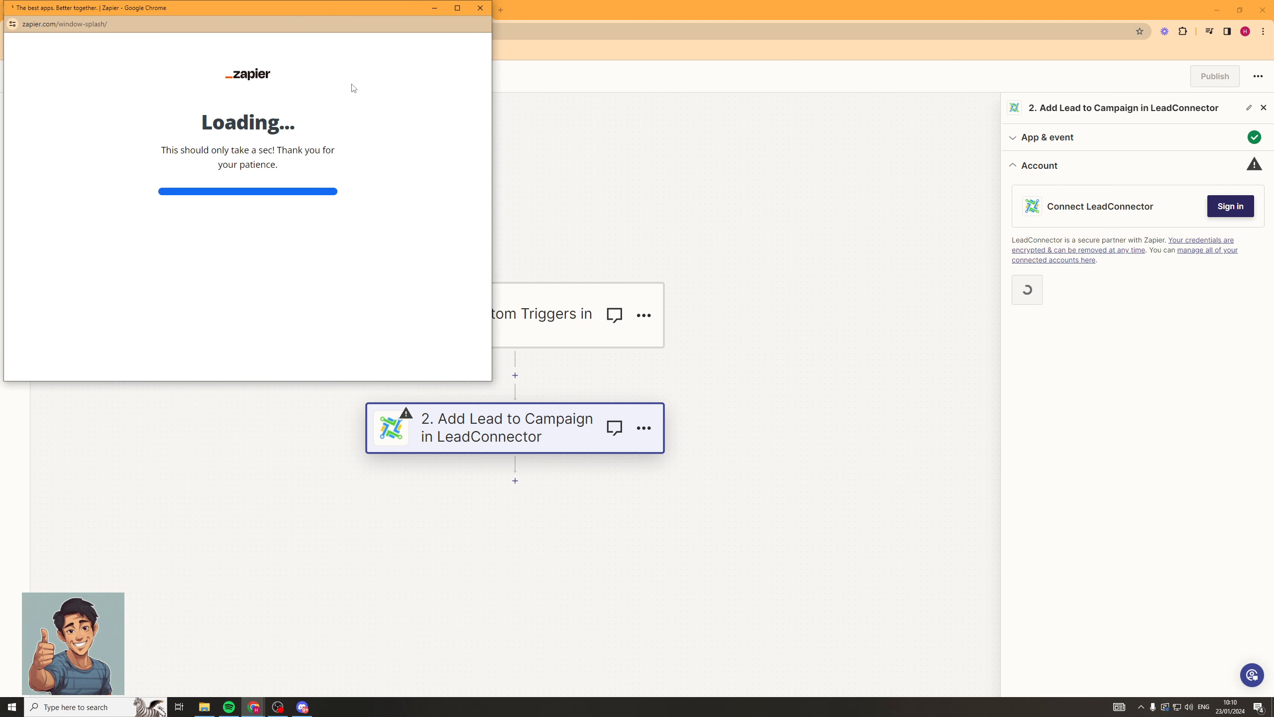
{"action": "left_click_drag", "start_coordinate": [275, 15], "coordinate": [565, 102]}
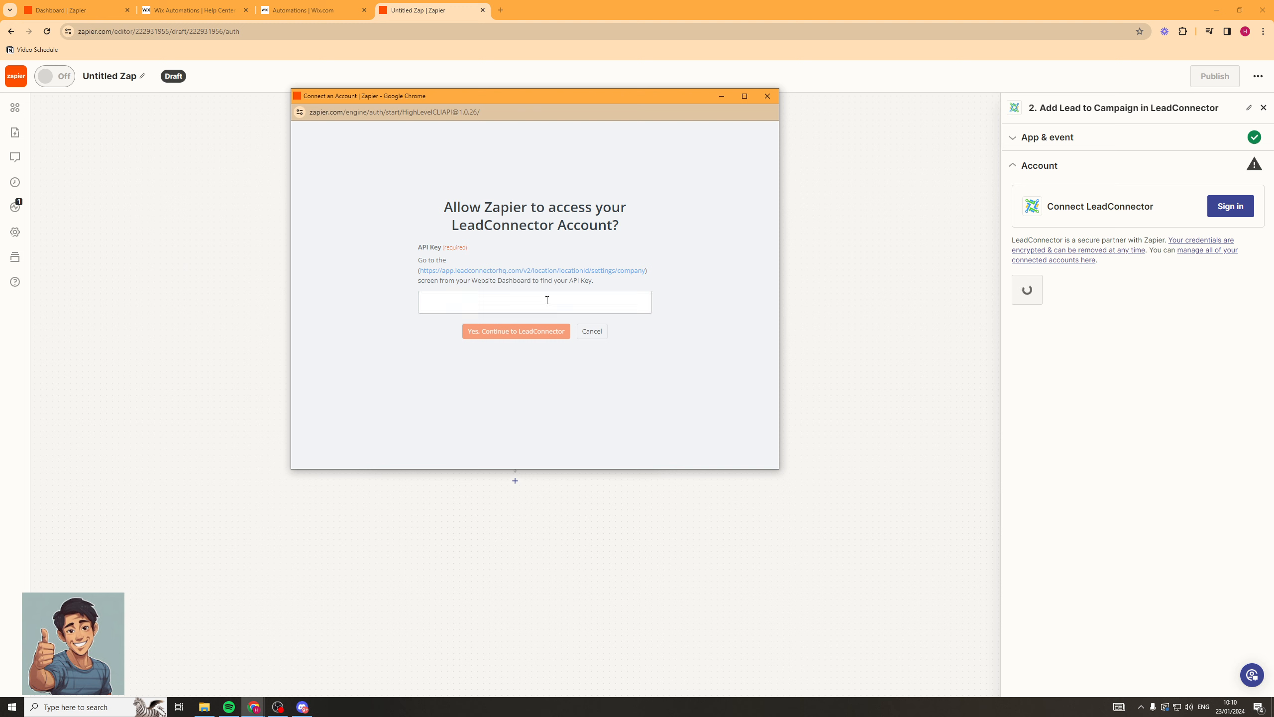
{"action": "left_click", "coordinate": [498, 271]}
{"action": "left_click", "coordinate": [766, 96]}
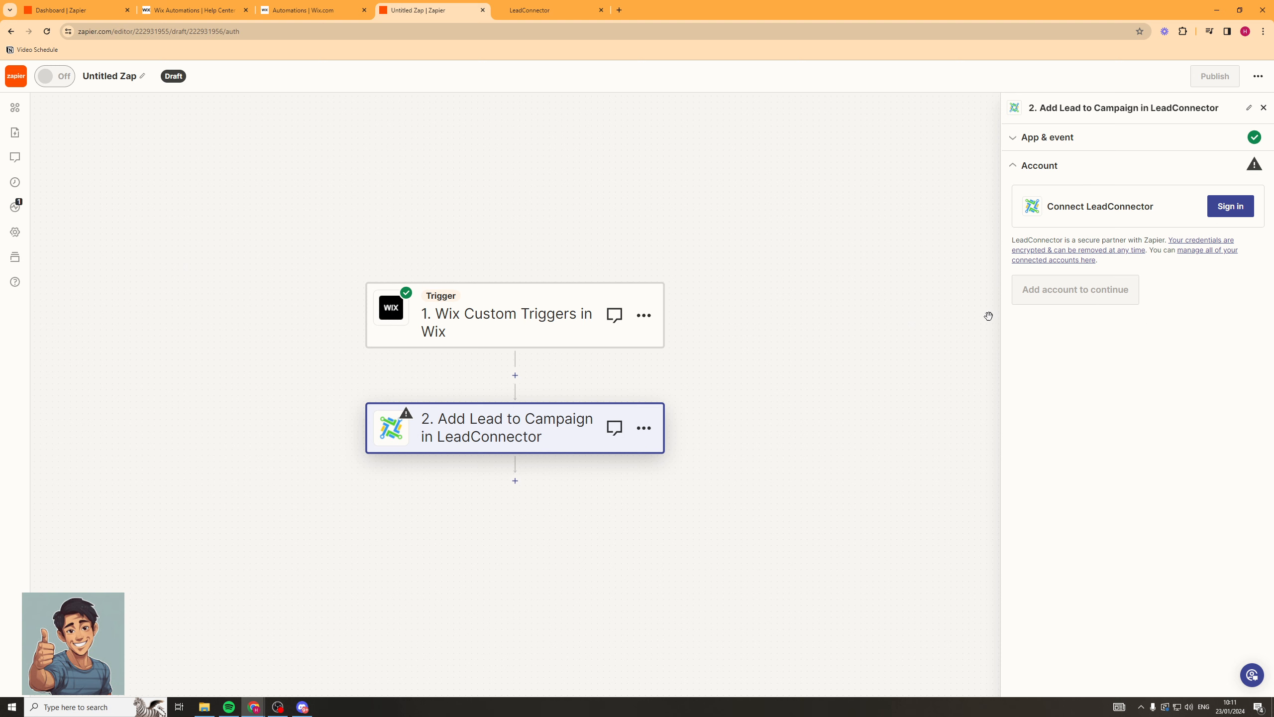
Close the LeadConnector action's settings and look over the additional actions available for the Zap
{"action": "left_click", "coordinate": [1263, 107]}
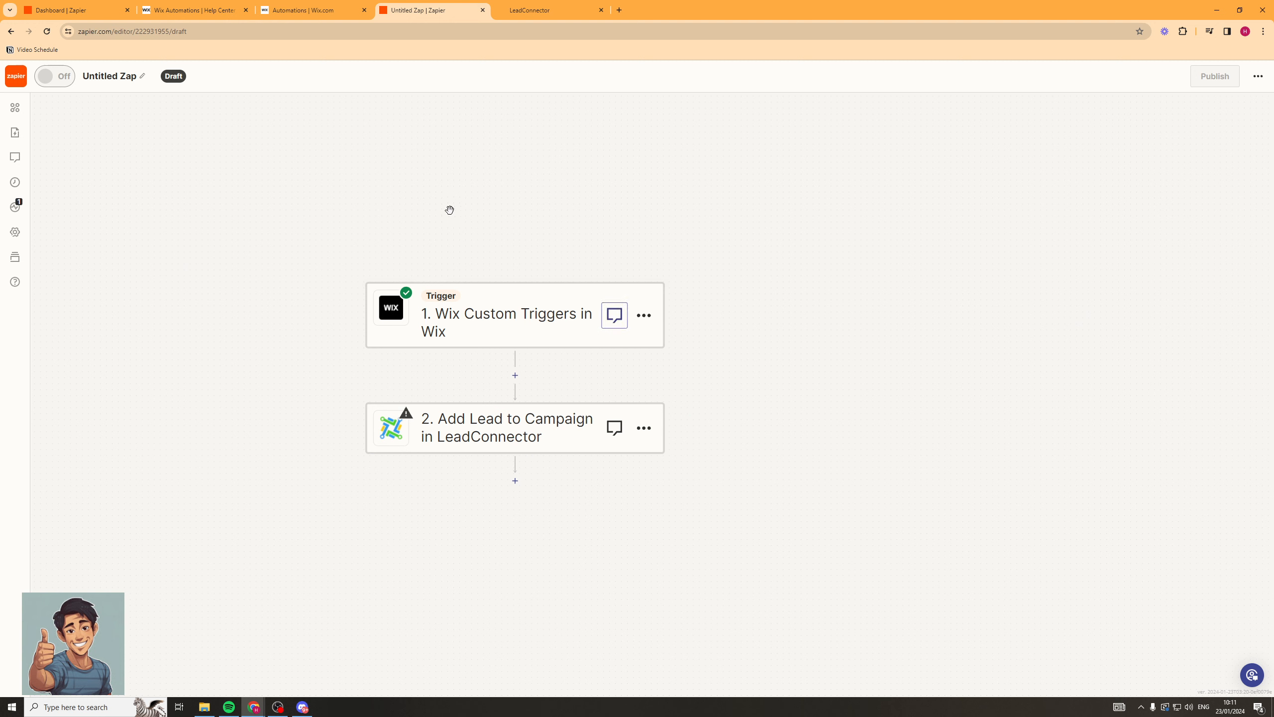
{"action": "left_click", "coordinate": [1258, 76]}
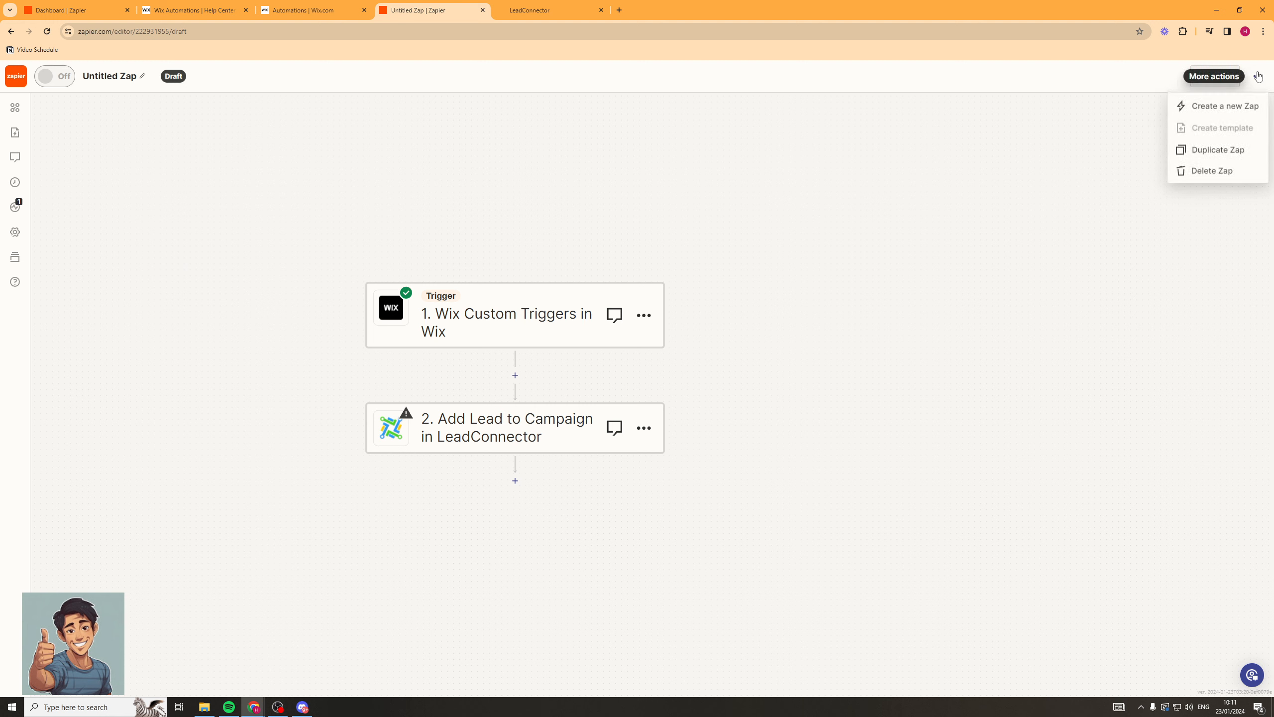
{"action": "left_click", "coordinate": [701, 390]}
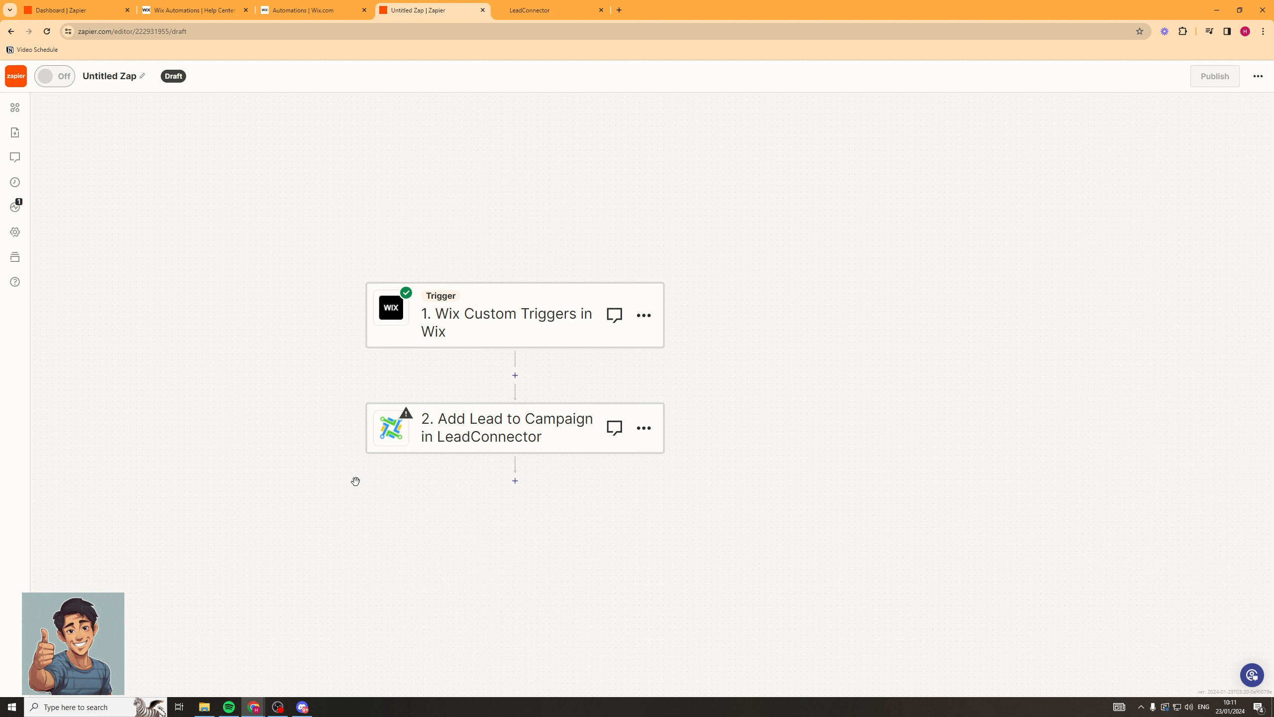